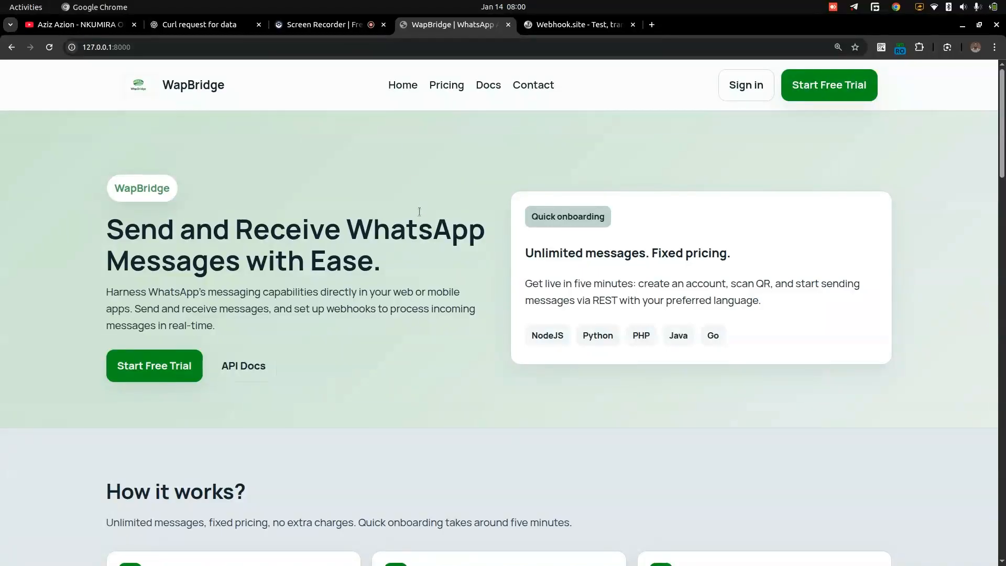
- Open the account registration form and fill in the full name and "Winga" as the company
left_click(746, 84)
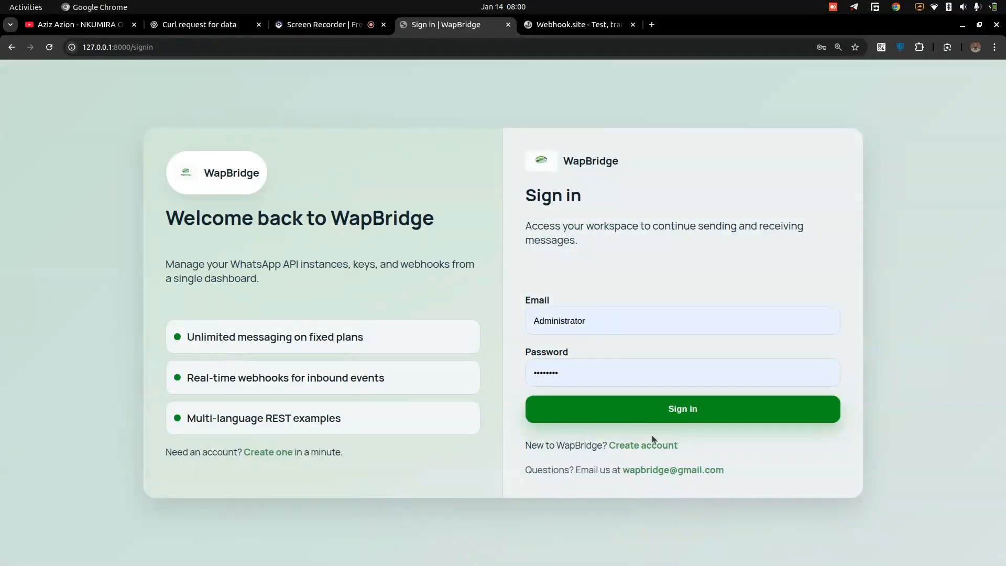
left_click(629, 446)
left_click(582, 283)
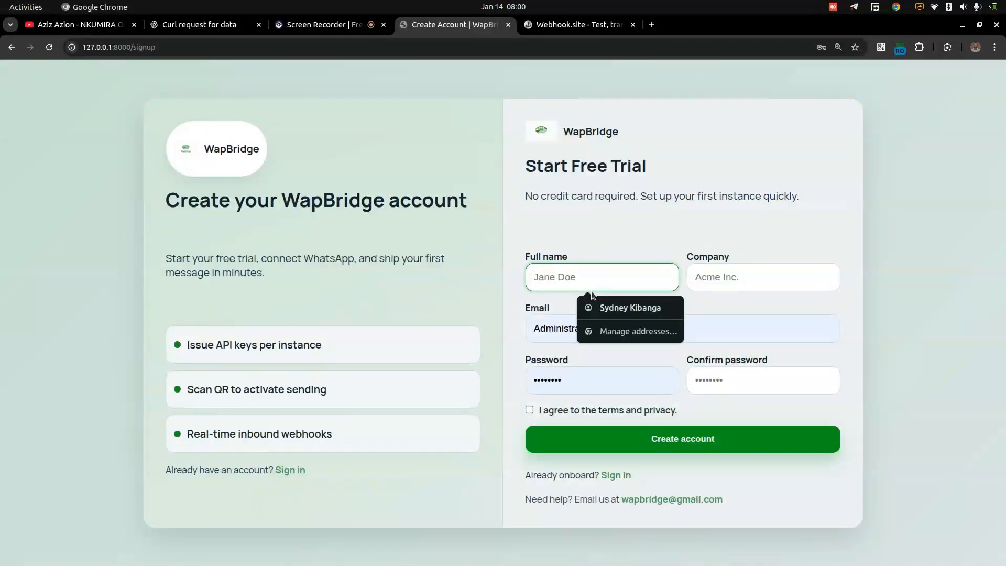
left_click(610, 309)
left_click(699, 283)
left_click(763, 304)
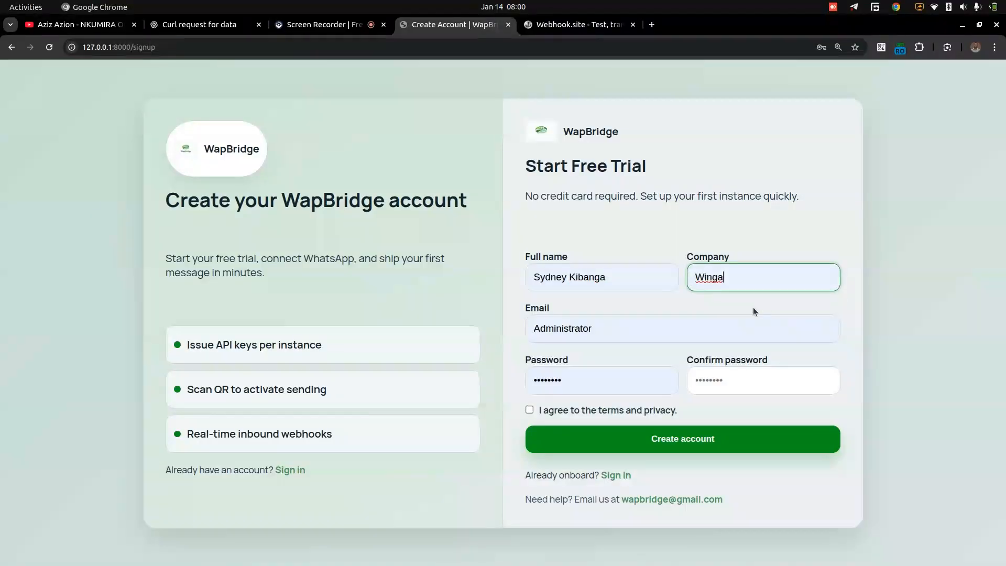
- Replace the prefilled email on the registration form with the new account's email address
double_click(566, 333)
key("BackSpace")
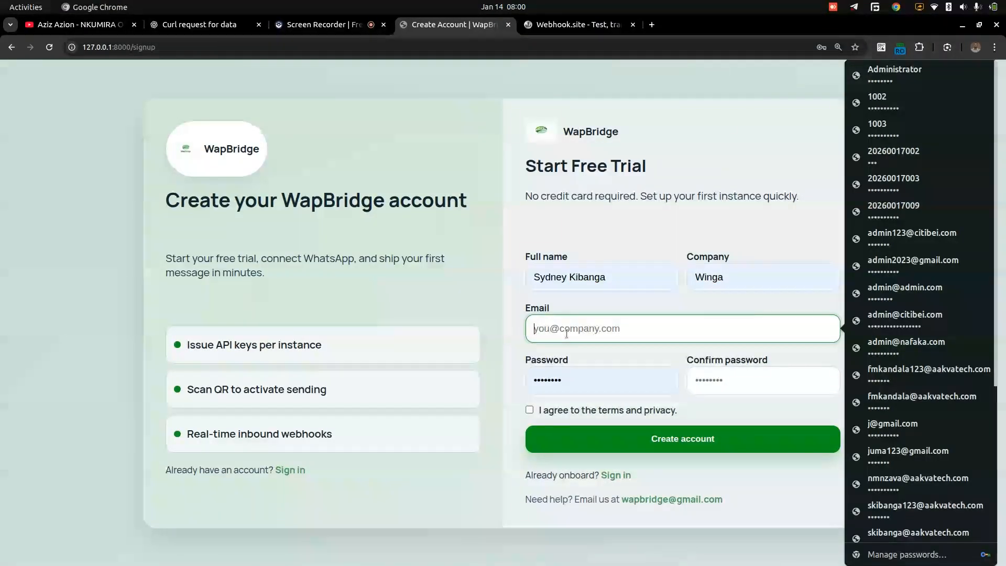
left_click(647, 417)
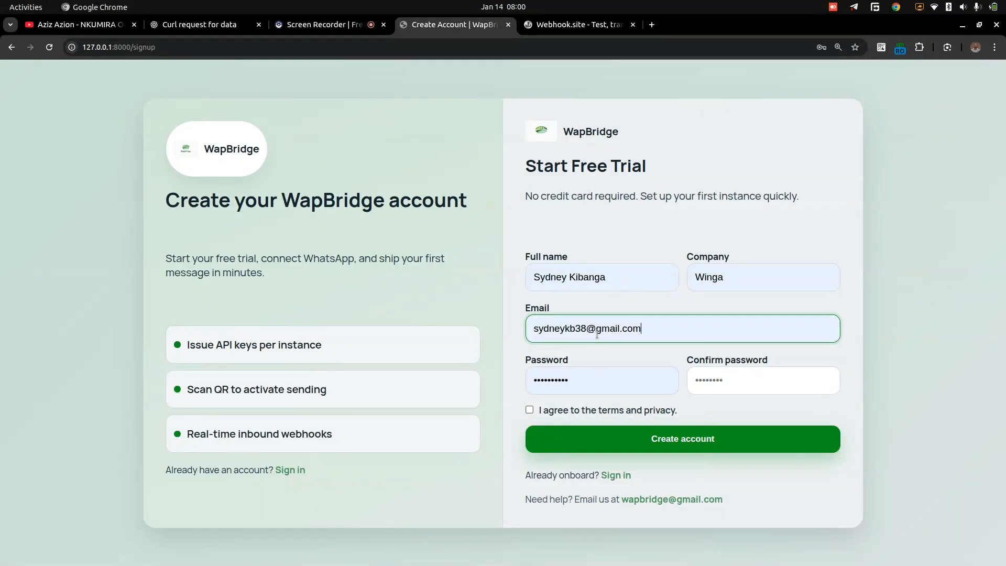
left_click(587, 328)
key("BackSpace")
type("9")
- Enter and confirm the account password, and submit the registration to create the account
left_click(586, 380)
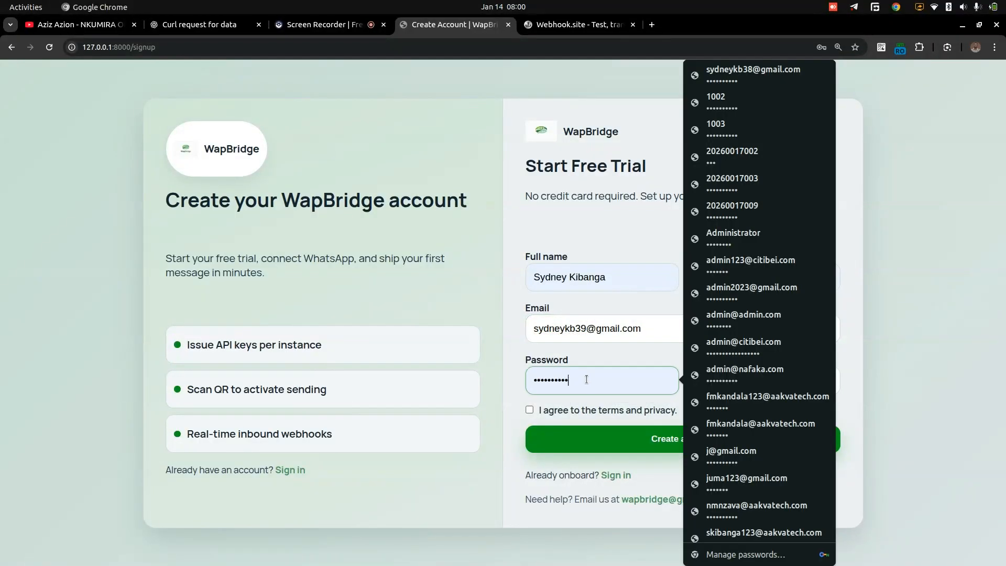
type("*******")
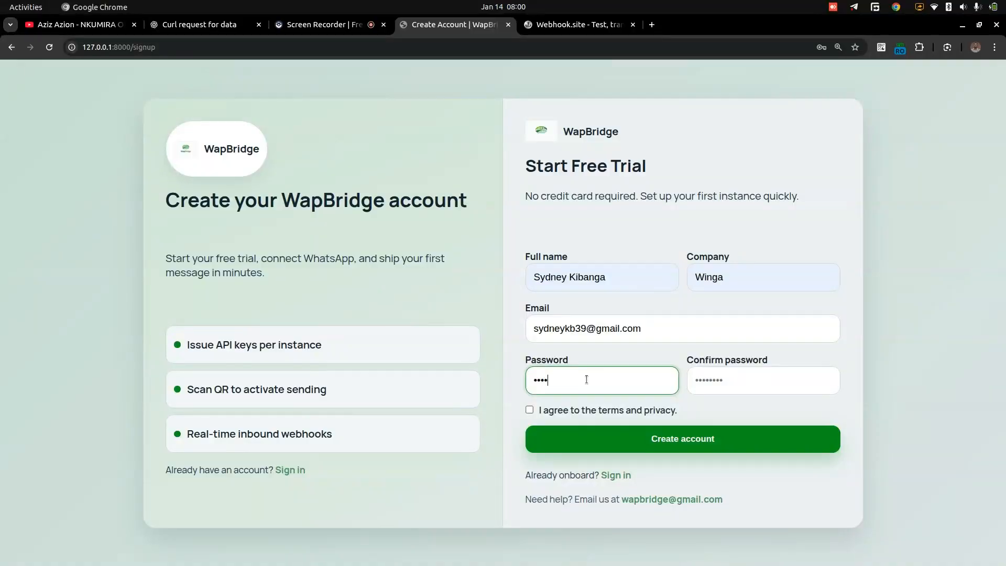
left_click(731, 380)
type("***")
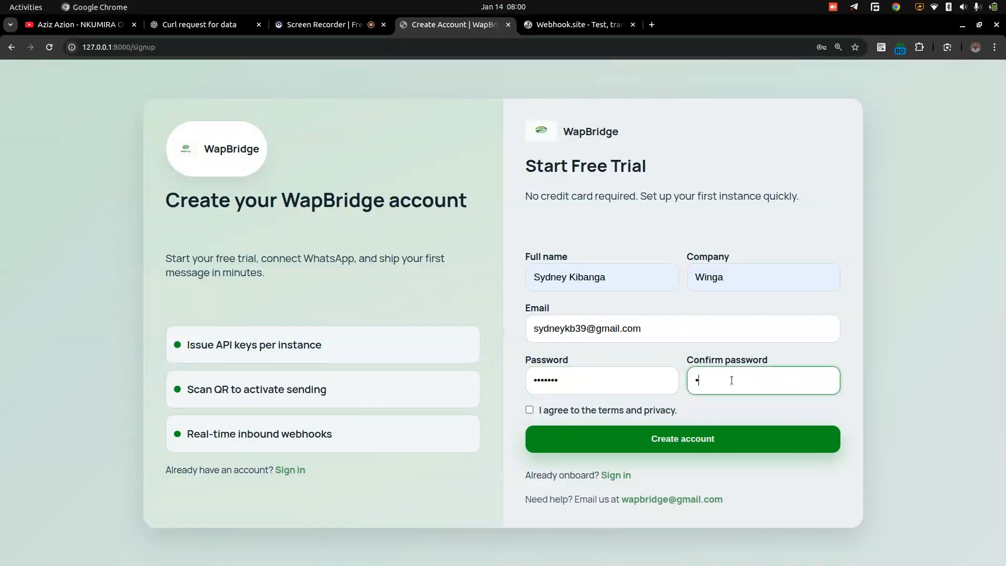
type("****")
left_click(688, 439)
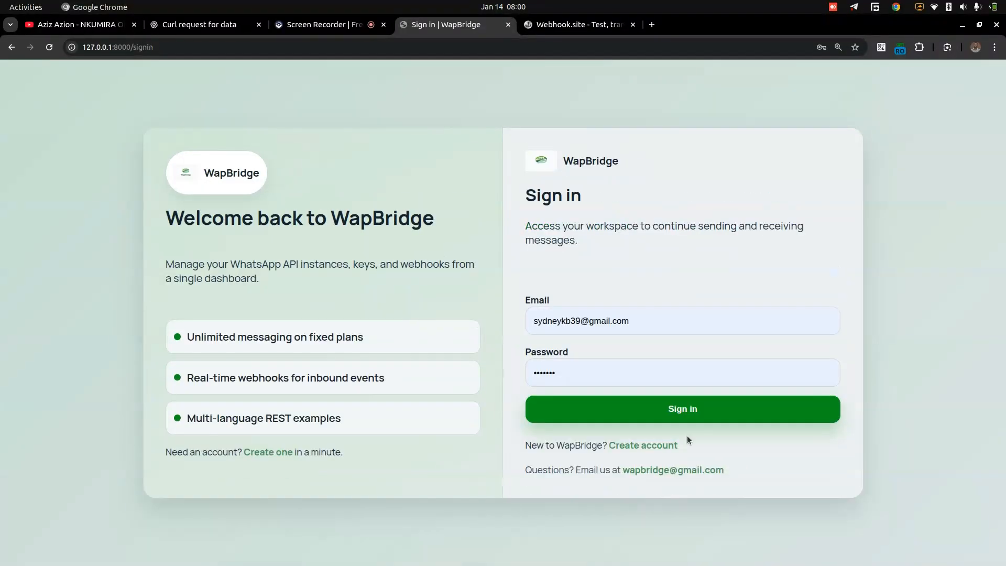
- Sign in to the new account and add a WhatsApp instance by pairing the phone with the QR code
left_click(676, 409)
left_click(634, 406)
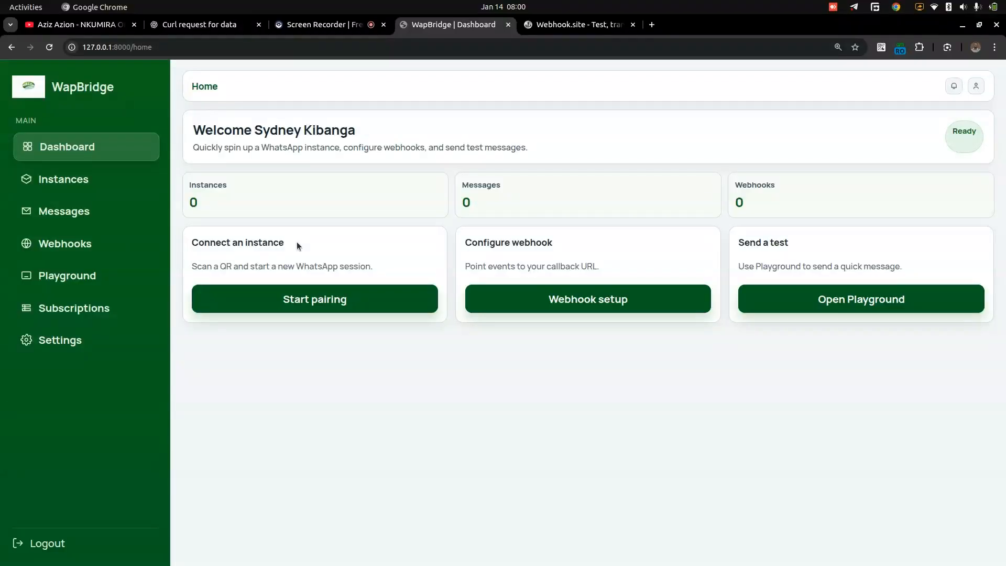
left_click(127, 185)
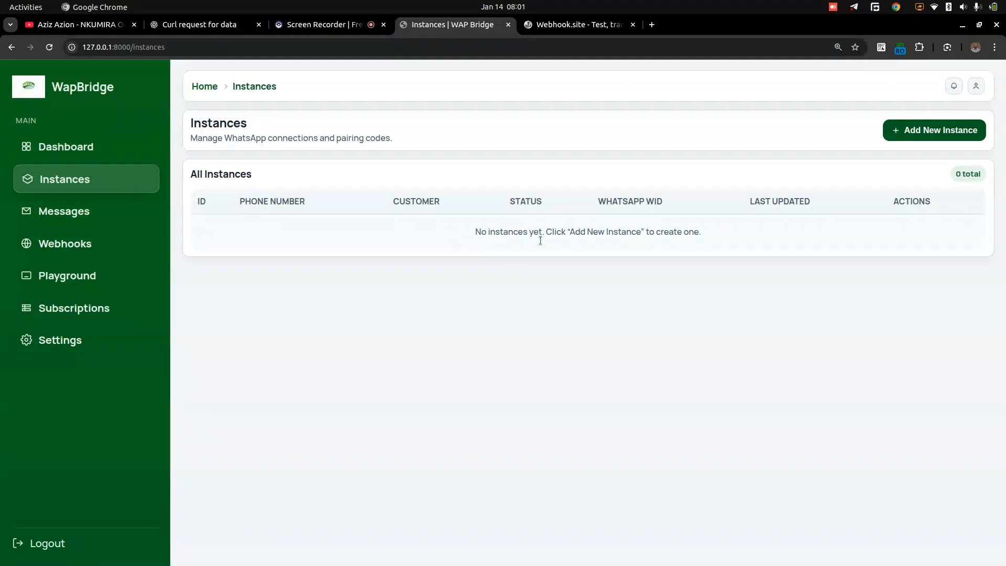
left_click(932, 133)
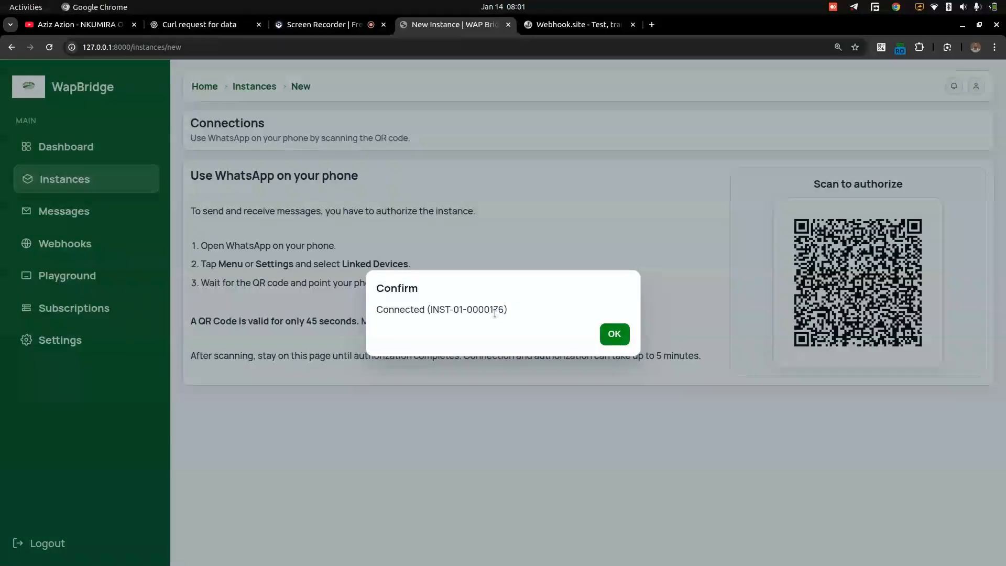
left_click(613, 334)
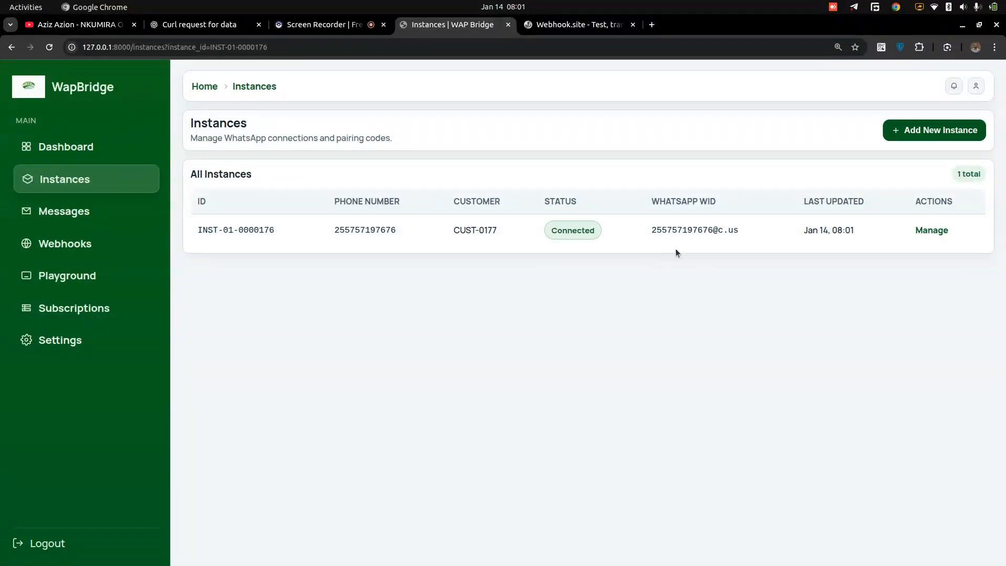
- View the new instance's details, and check its phone number in the instances list
left_click(931, 232)
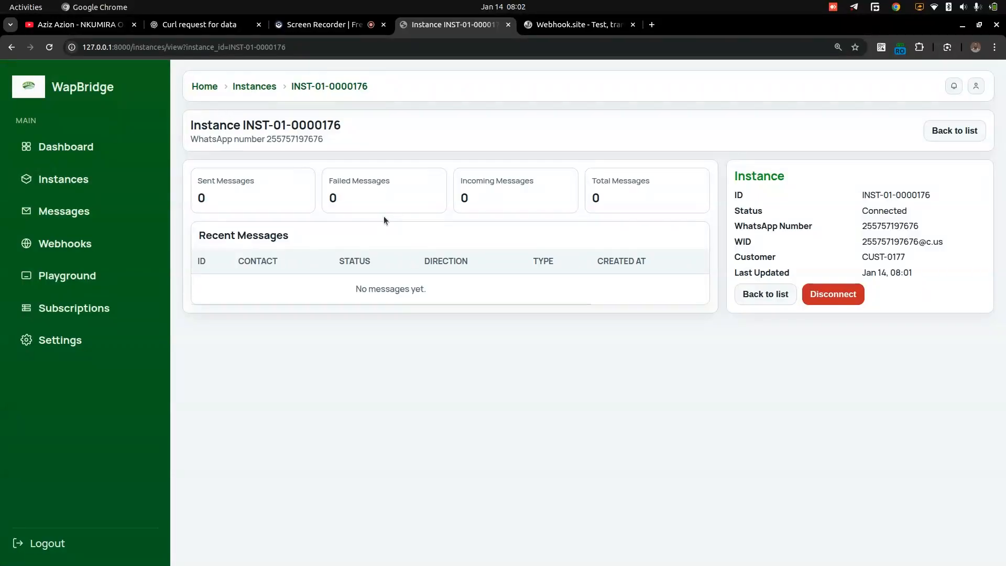
left_click(254, 85)
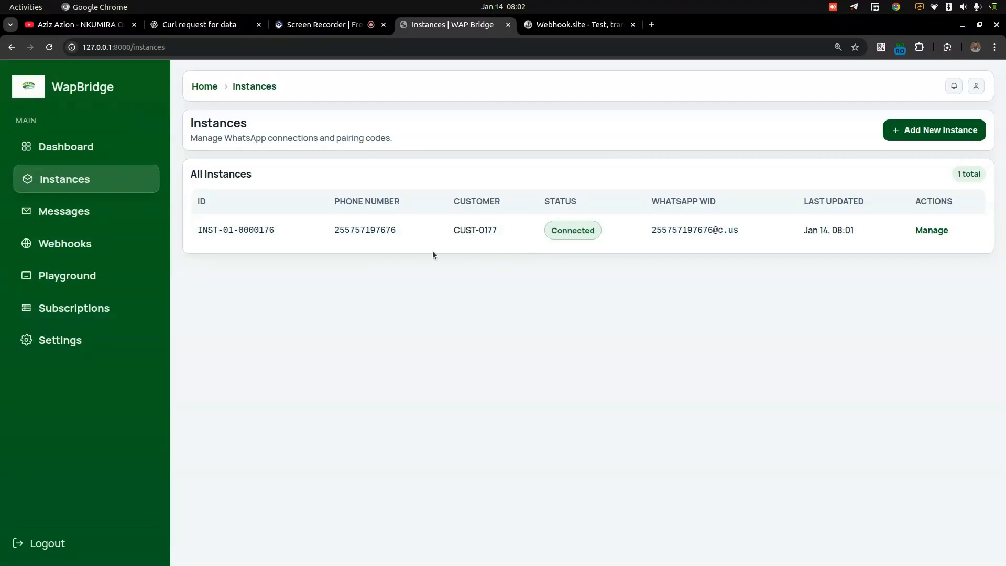
left_click_drag(330, 229, 403, 236)
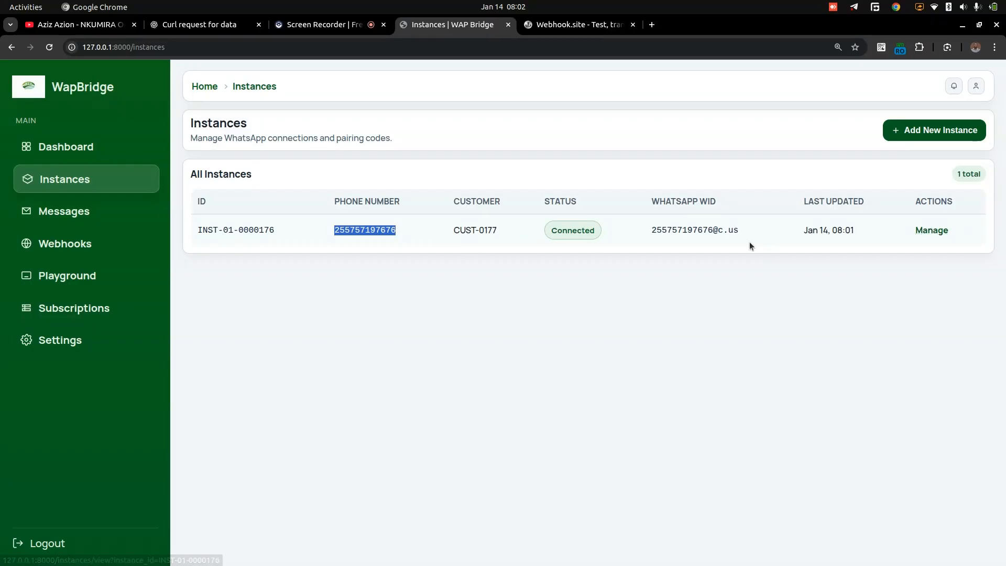
- Open the Playground and review the request samples for NodeJS, Python, PHP and Java, ending on cURL
left_click(90, 280)
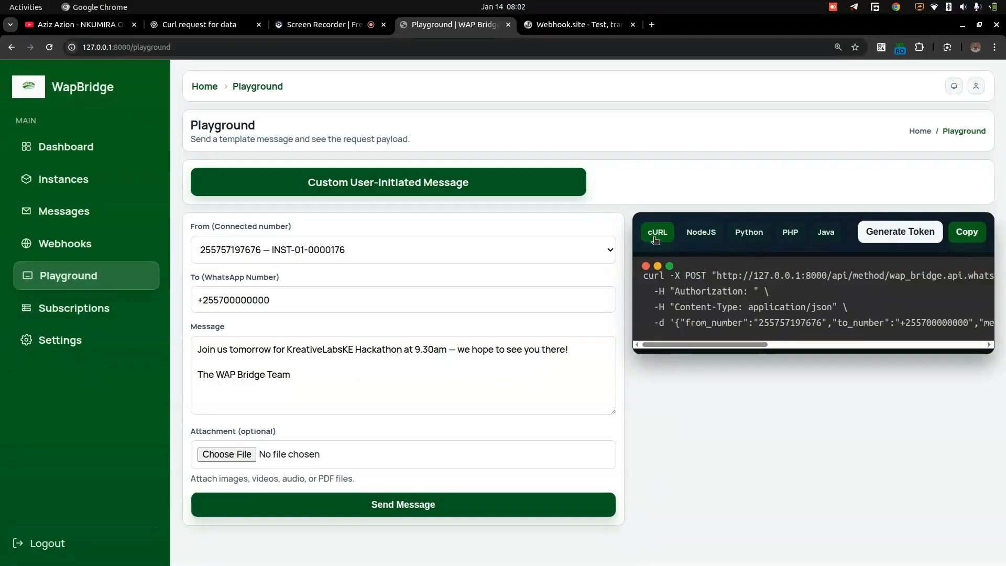
left_click(706, 235)
left_click(746, 234)
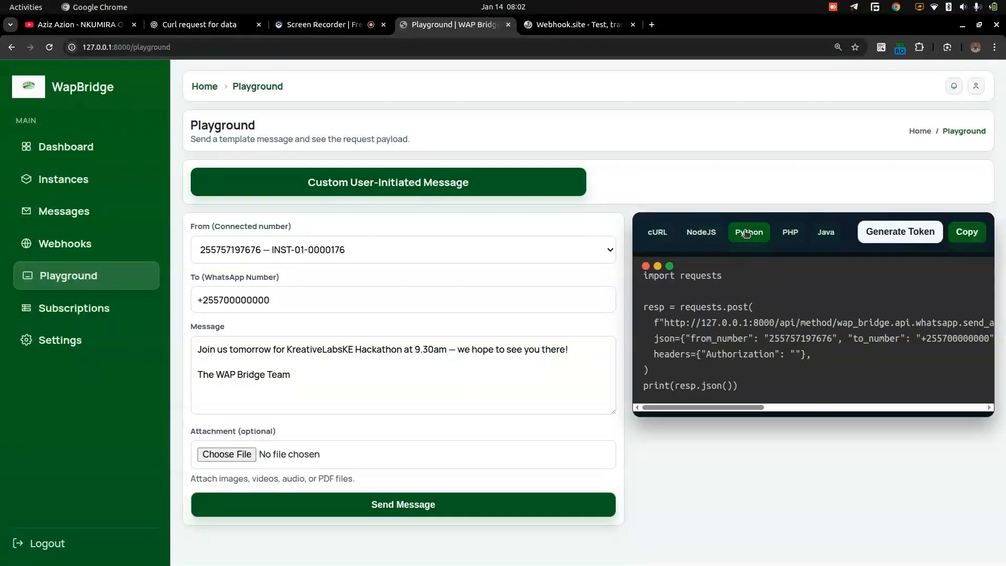
left_click(798, 234)
left_click(828, 237)
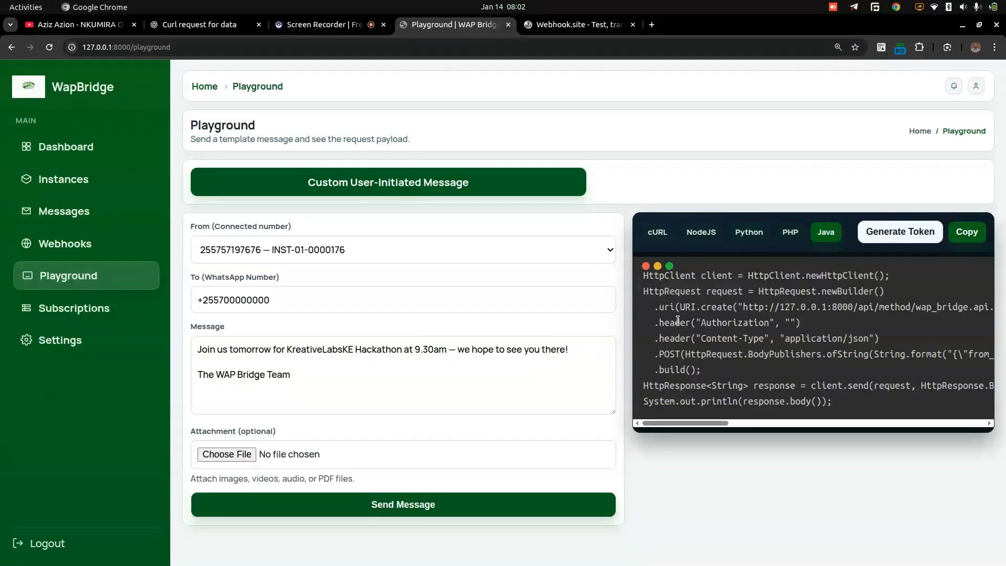
left_click(649, 237)
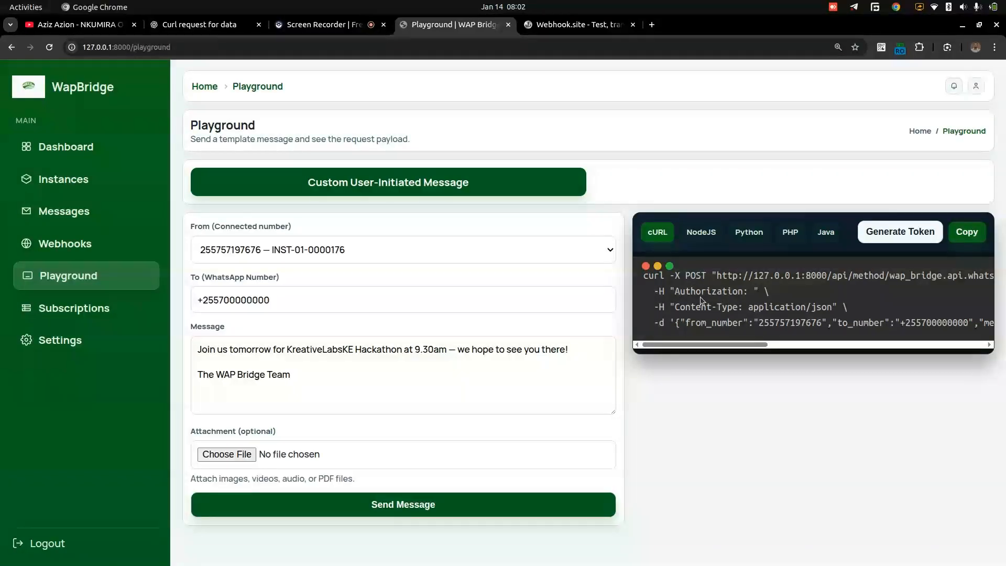
- Replace the template message with "test" and fill in the recipient's WhatsApp number
left_click_drag(305, 382, 186, 338)
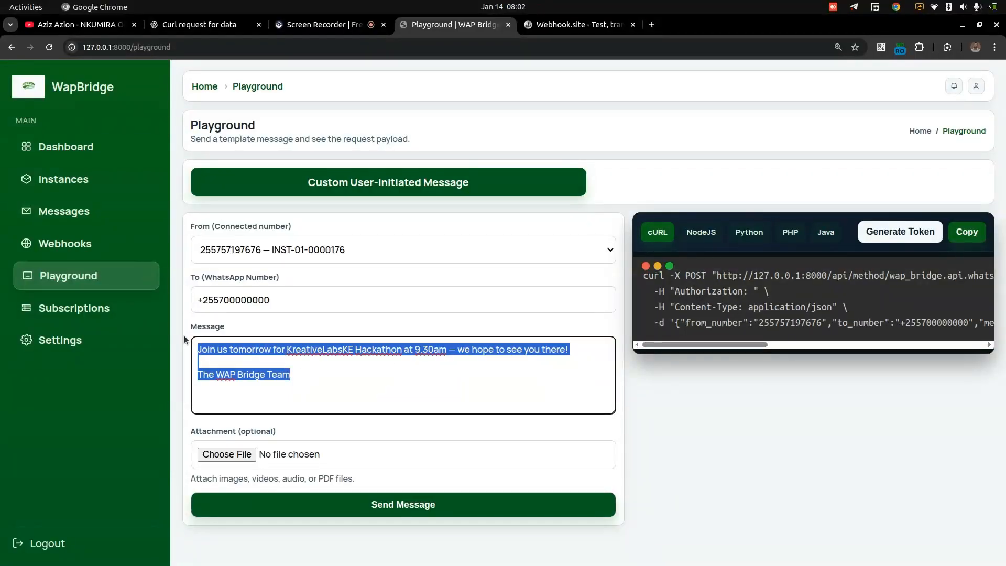
key("BackSpace")
type("test")
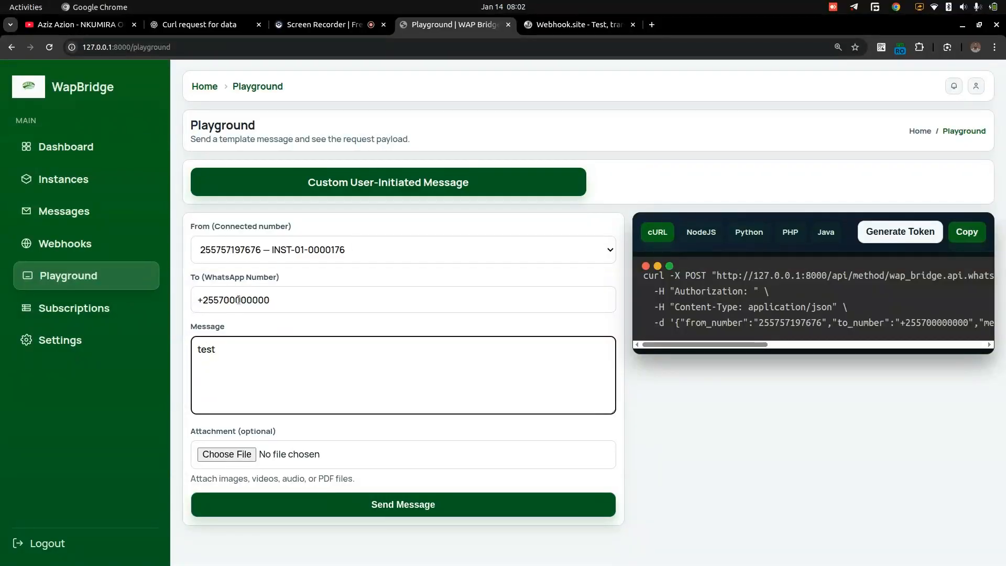
left_click_drag(219, 299, 304, 296)
type("7")
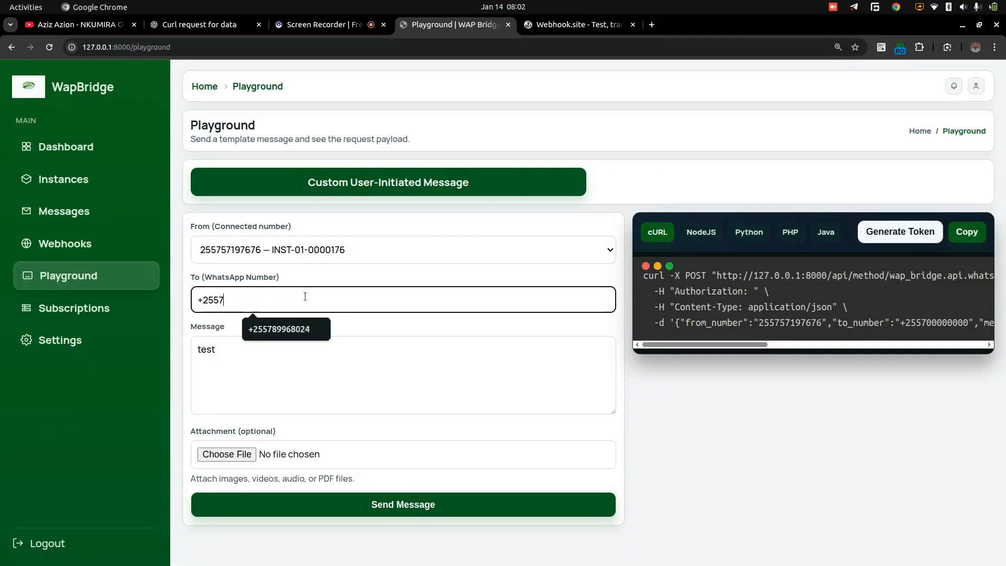
left_click(289, 331)
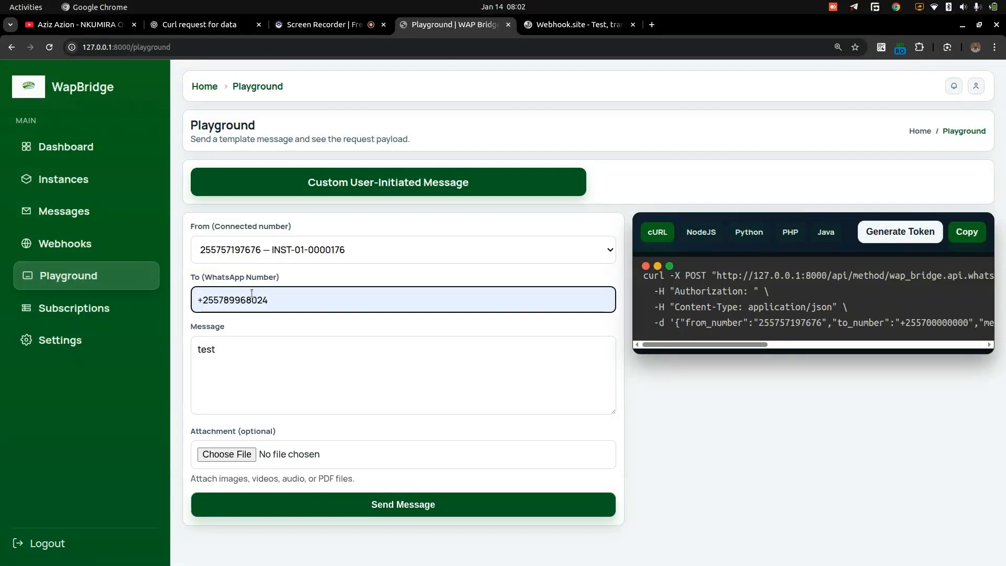
- Extend the message to "testing" and send it to the recipient
left_click(232, 363)
type("ing")
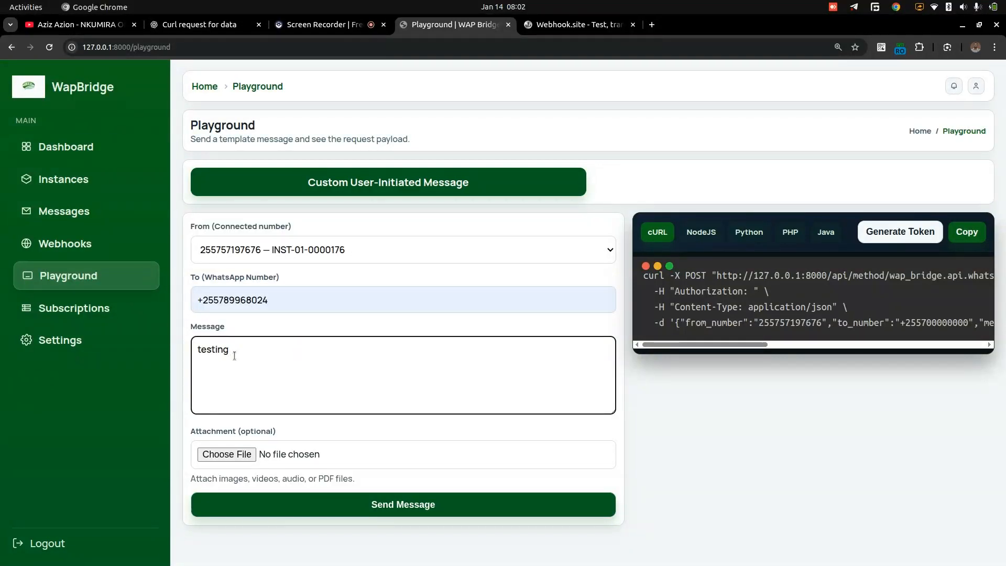
left_click(427, 504)
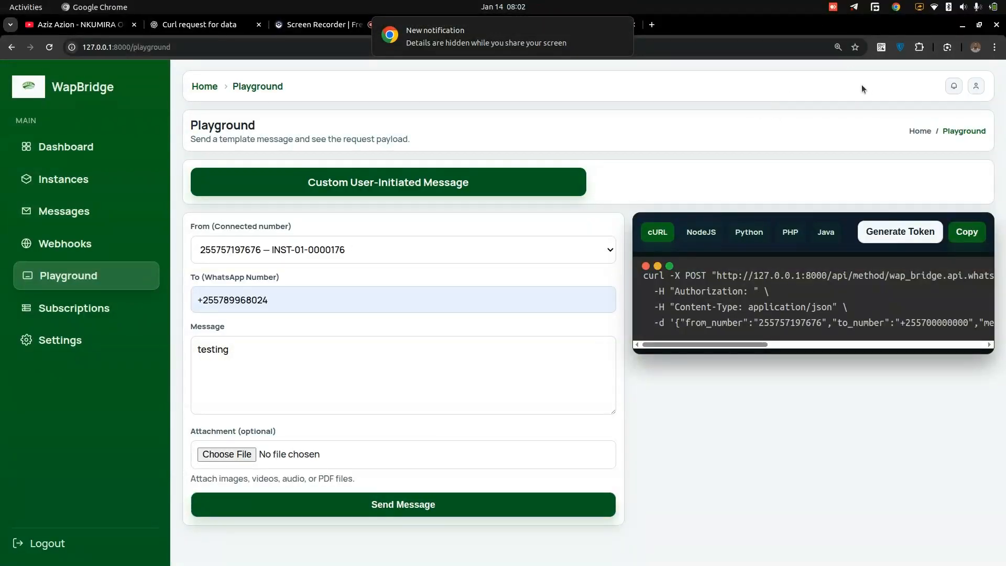
- Switch to WhatsApp Web, open the chat containing the test message, and arrange its window beside the Playground window
mouse_move(617, 50)
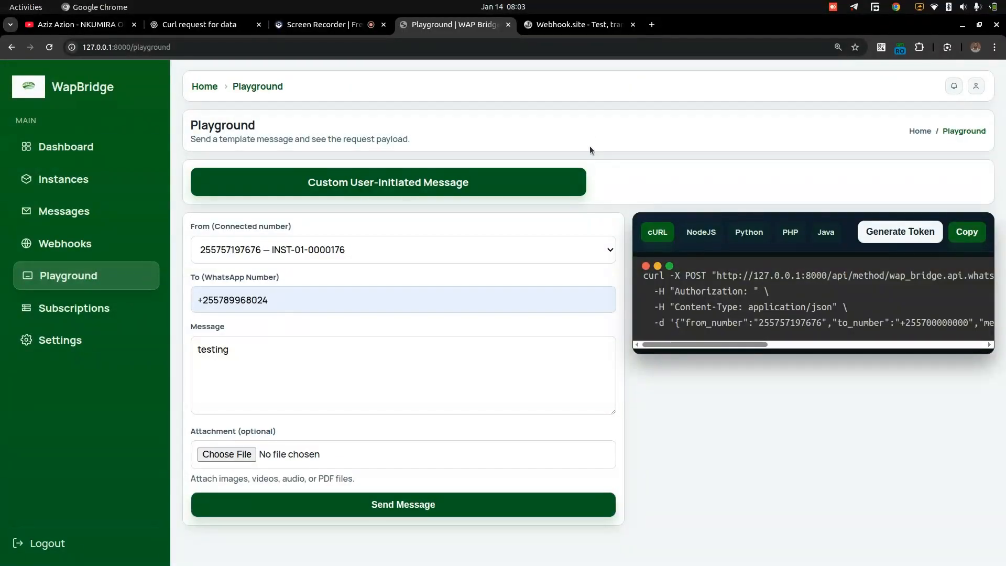
key("super")
key("super")
key("super+Left")
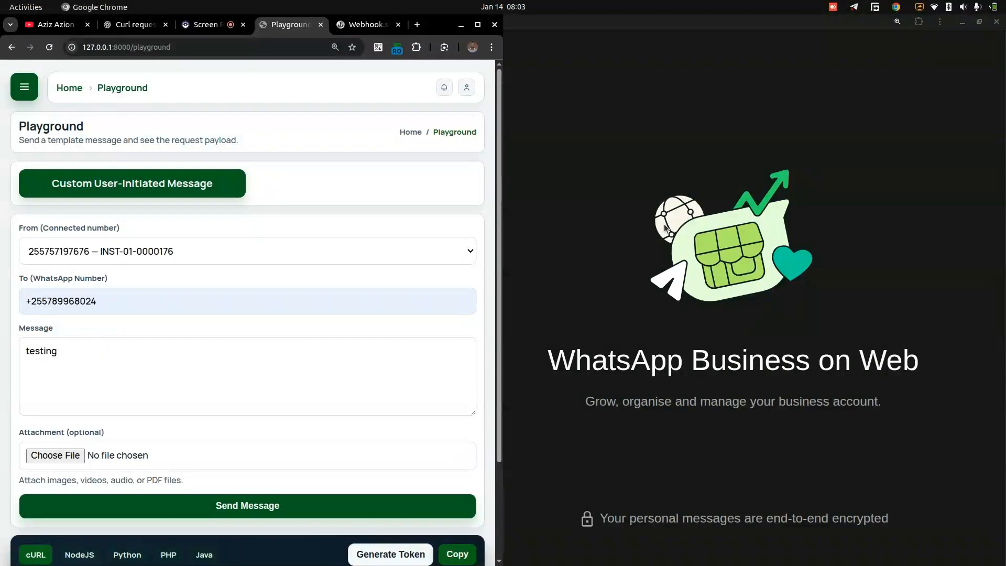
left_click(629, 205)
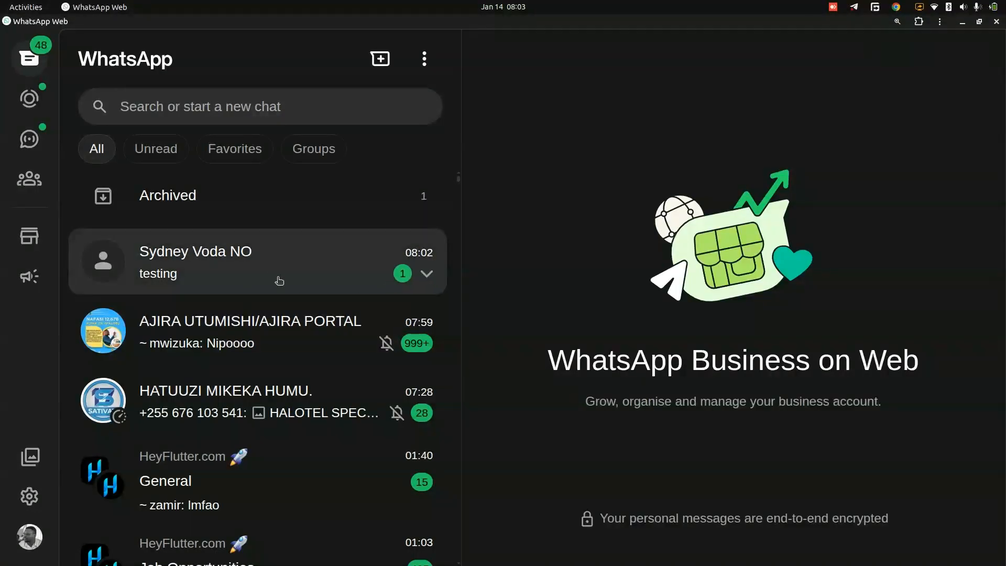
left_click(234, 271)
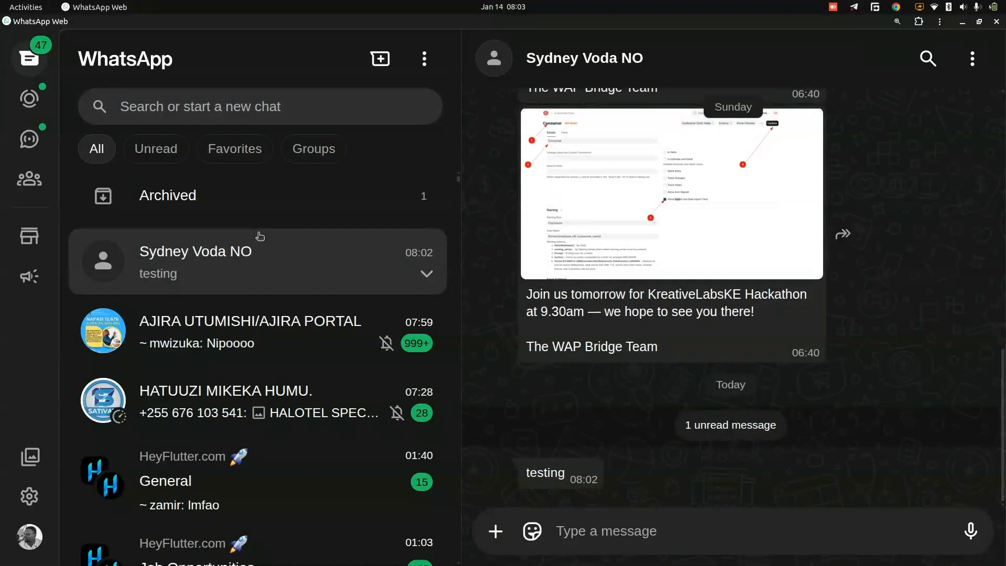
key("super+Right")
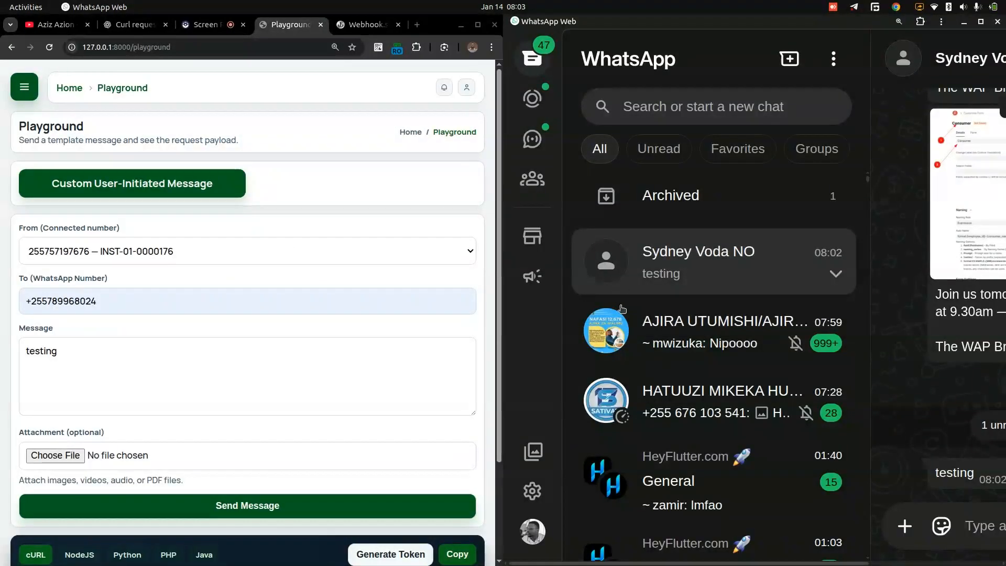
- Change the Playground message to "testing 3333" and send it to the same recipient
left_click(135, 355)
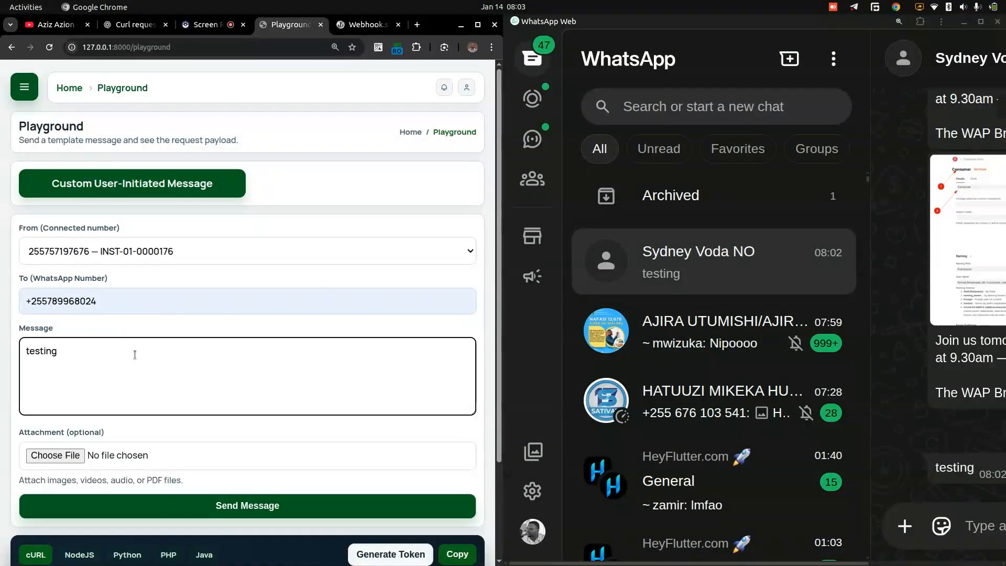
key("ctrl+plus")
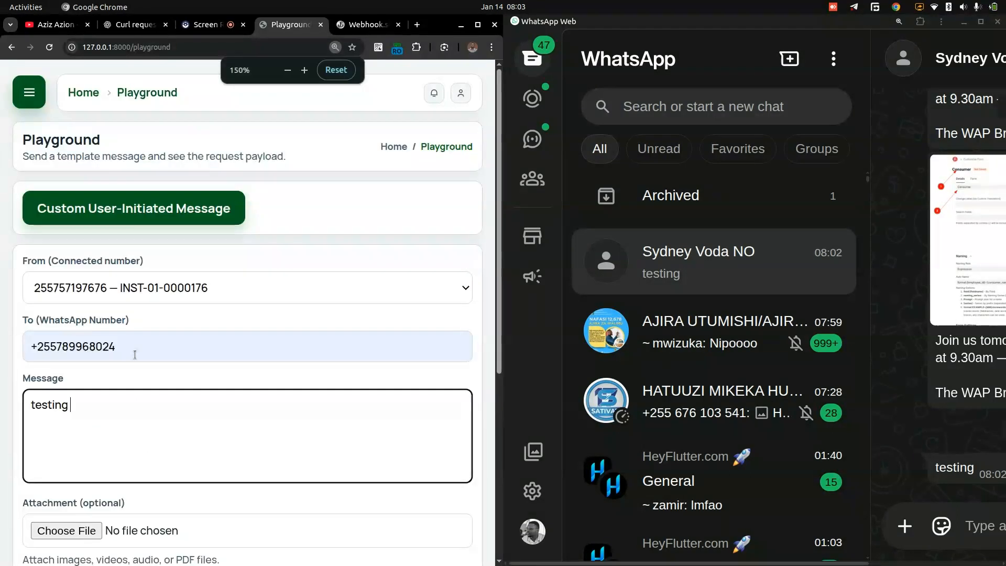
type("3333")
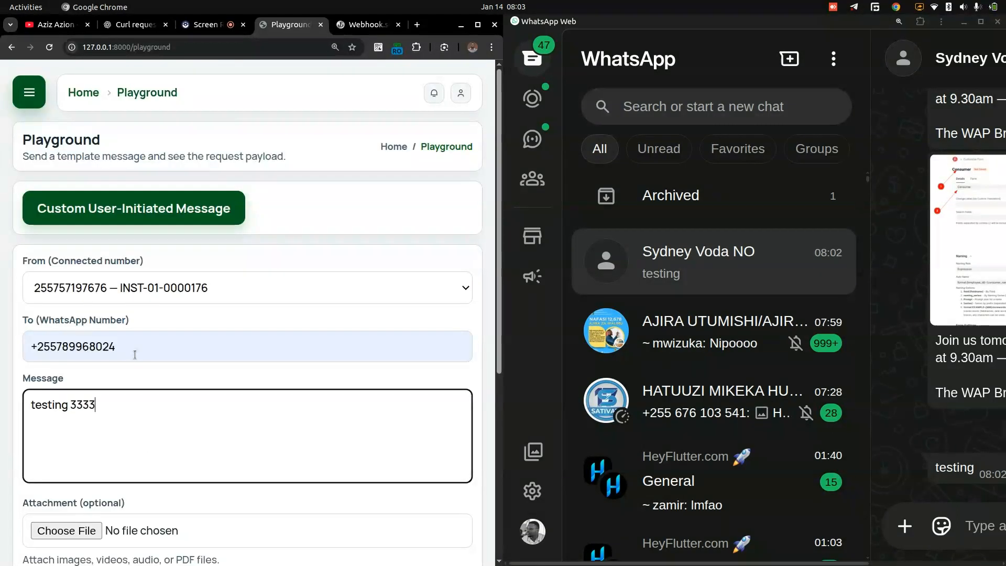
scroll(236, 282, "down", 5)
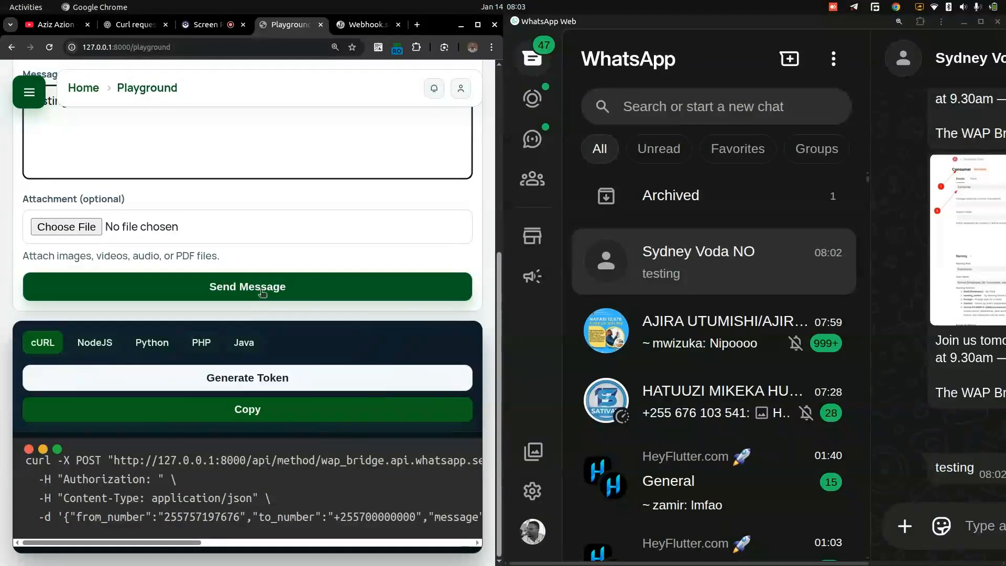
left_click(264, 291)
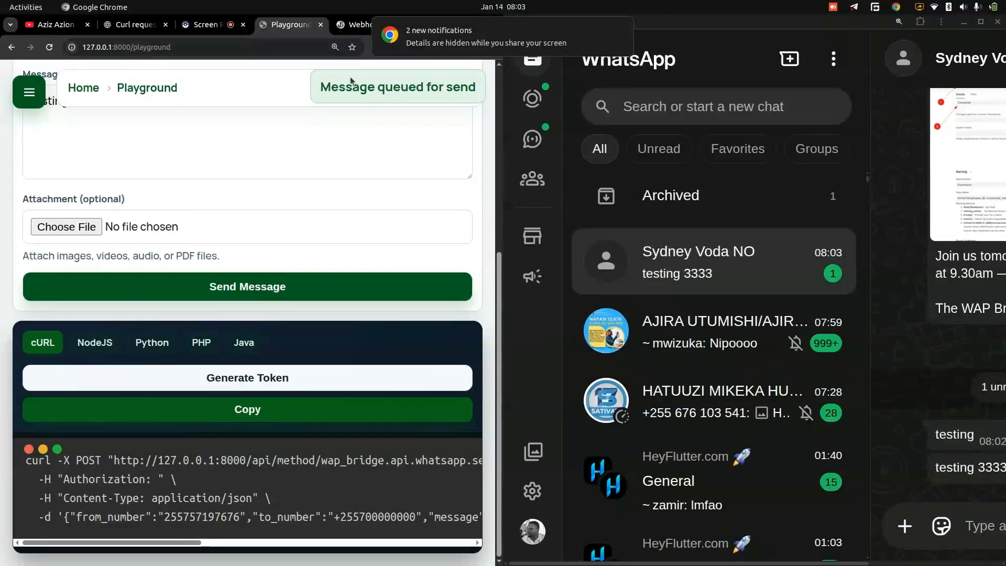
- Enlarge the WhatsApp Web window to check the open chat for the new message, and restore it beside the Playground
left_click(757, 278)
key("super+Left")
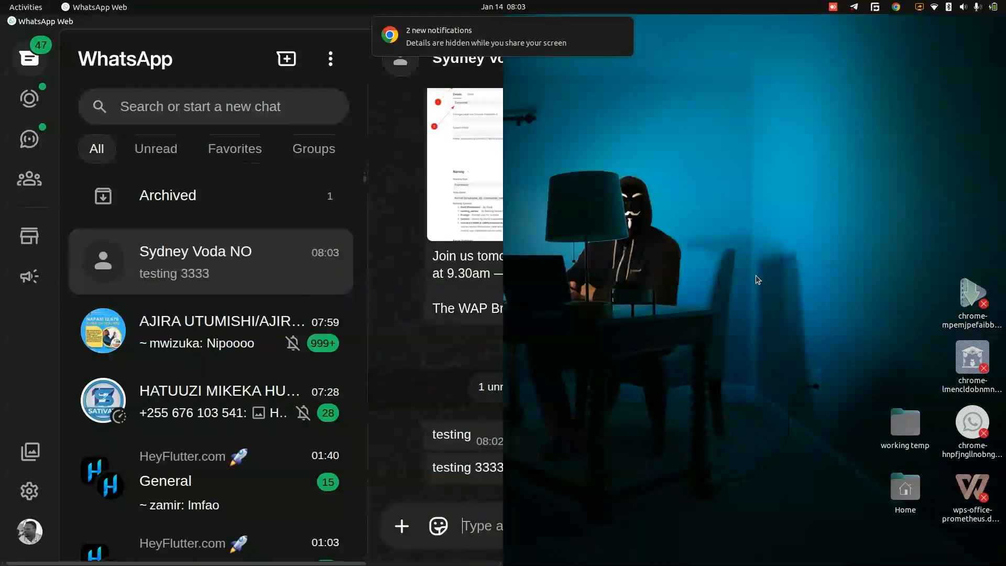
key("super+Up")
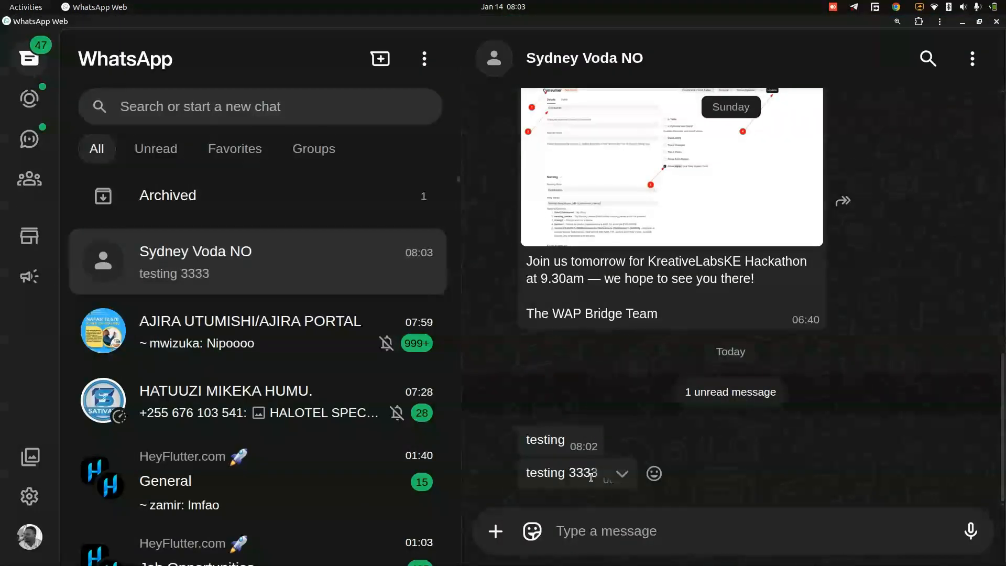
key("super+Right")
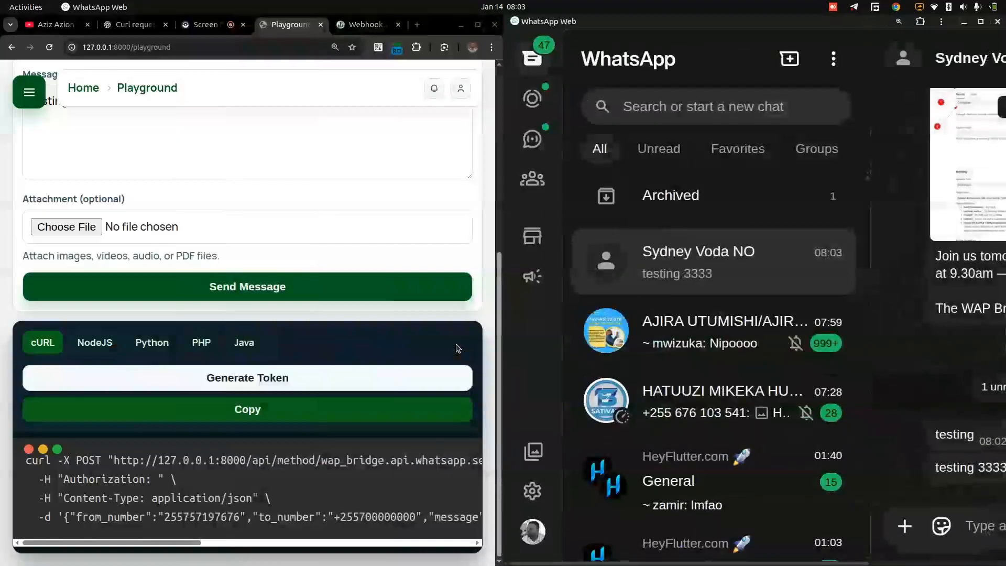
key("super+Up")
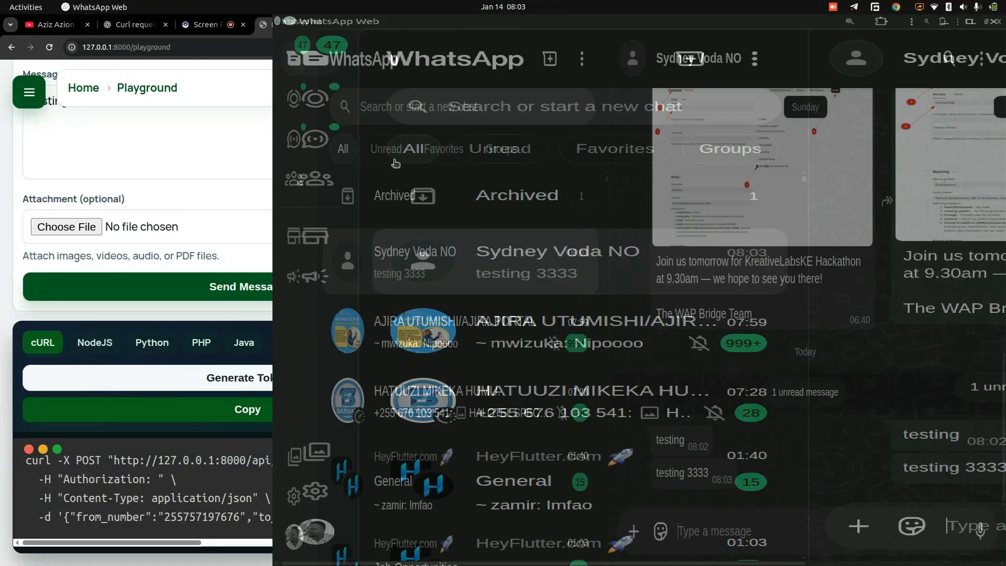
key("super+Right")
- Maximize the Playground browser window and reduce its page zoom by one level
left_click(418, 173)
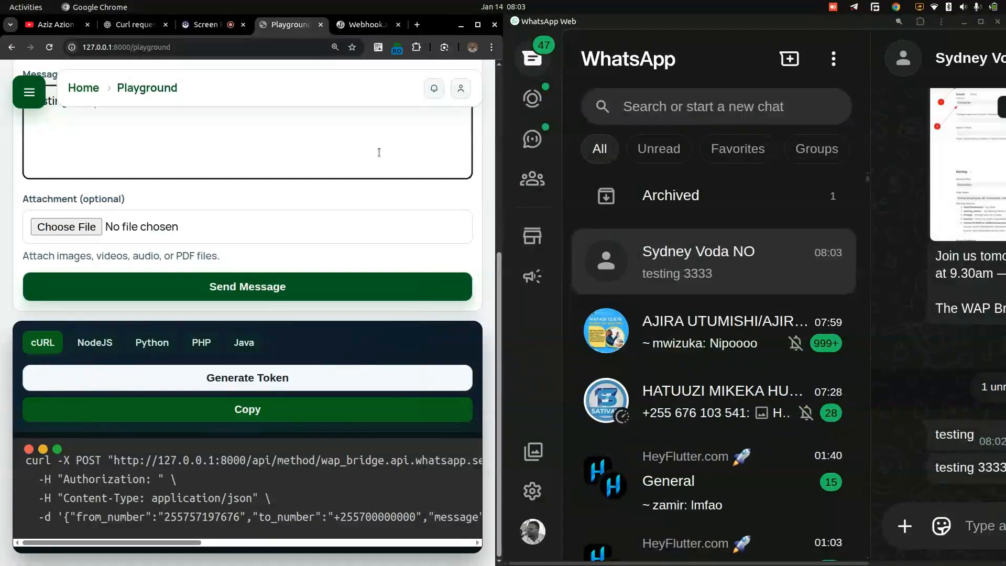
key("super+Up")
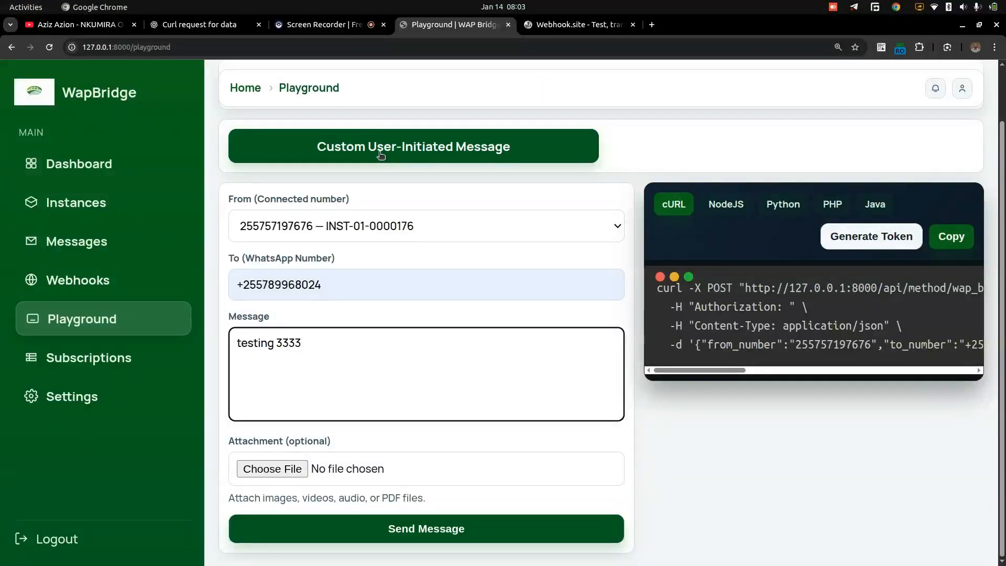
key("ctrl+minus")
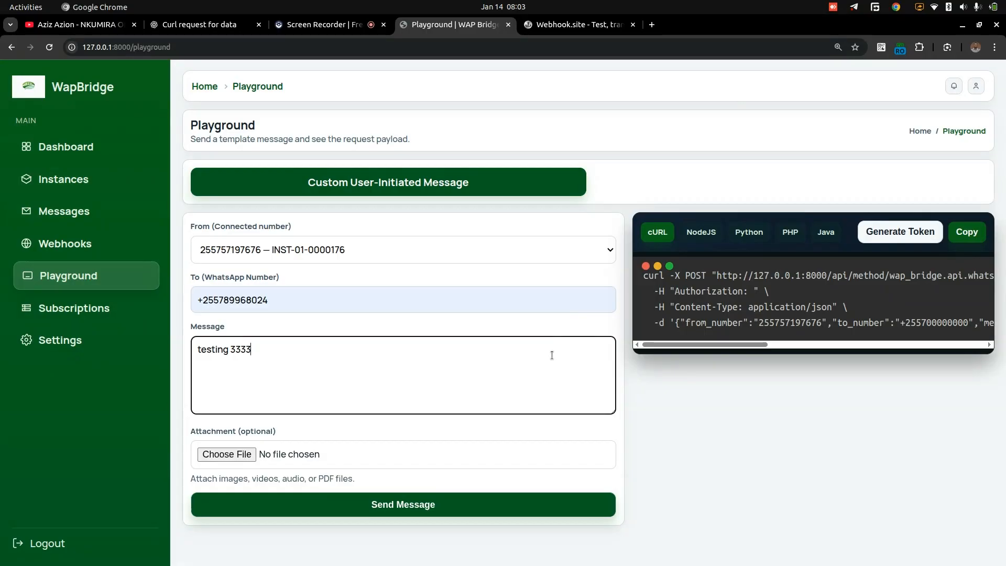
- Examine the NodeJS, Python, PHP and Java samples for the current request, ending on cURL
left_click(701, 233)
left_click(749, 232)
left_click(791, 233)
left_click(822, 236)
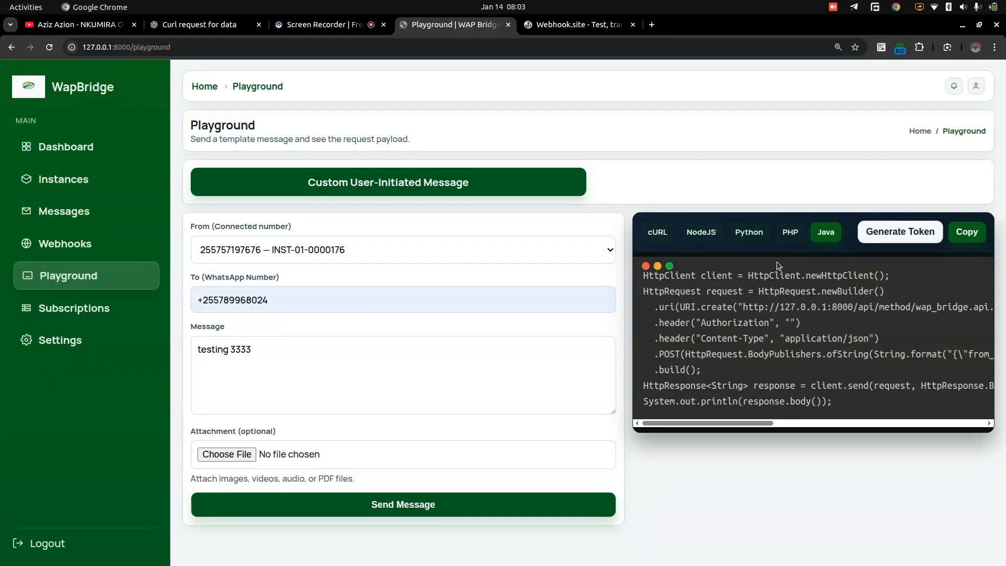
left_click(657, 233)
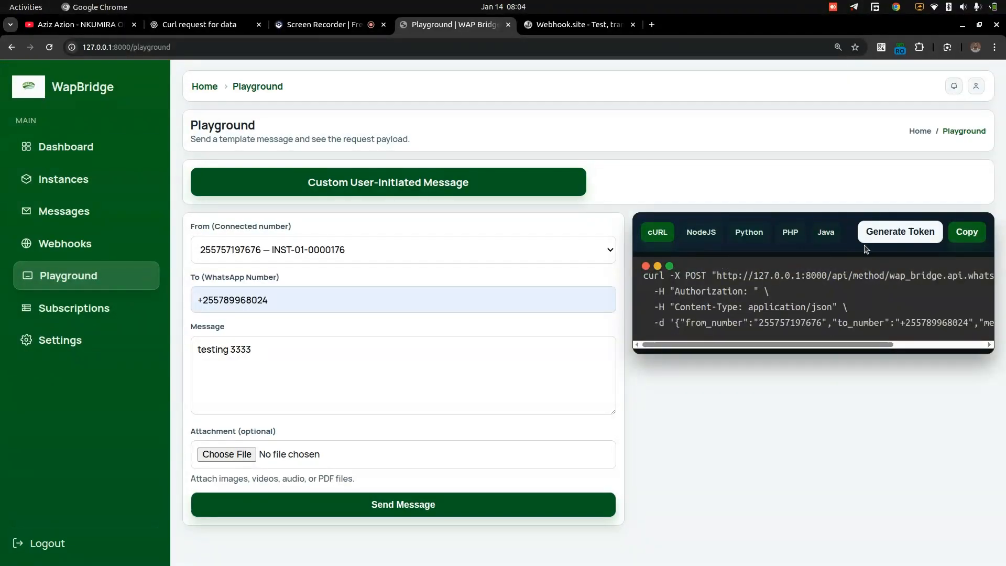
- Generate an API token for the cURL sample, check the full request, and copy its code
left_click(888, 234)
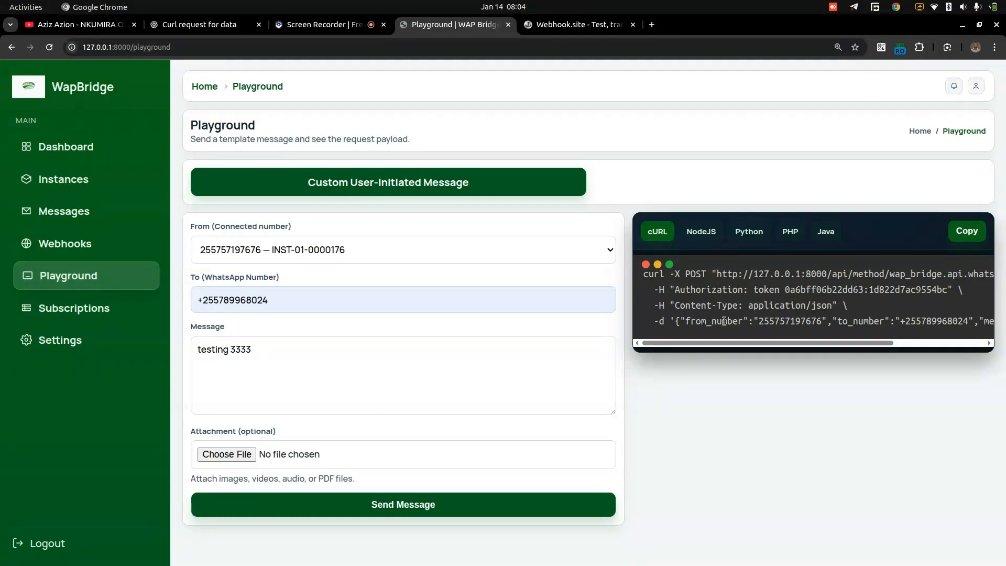
scroll(785, 325, "right", 5)
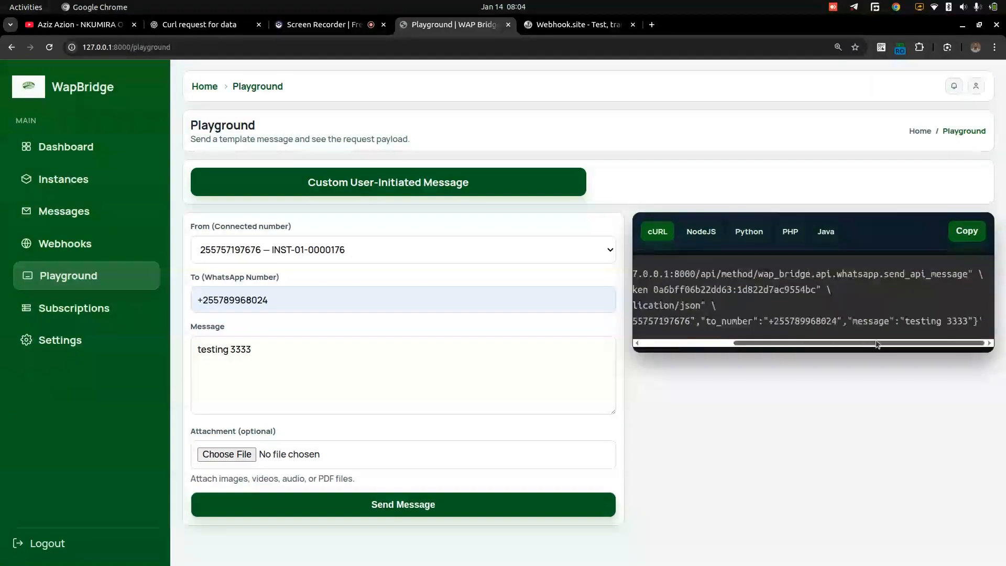
scroll(734, 333, "left", 5)
scroll(734, 334, "left", 1)
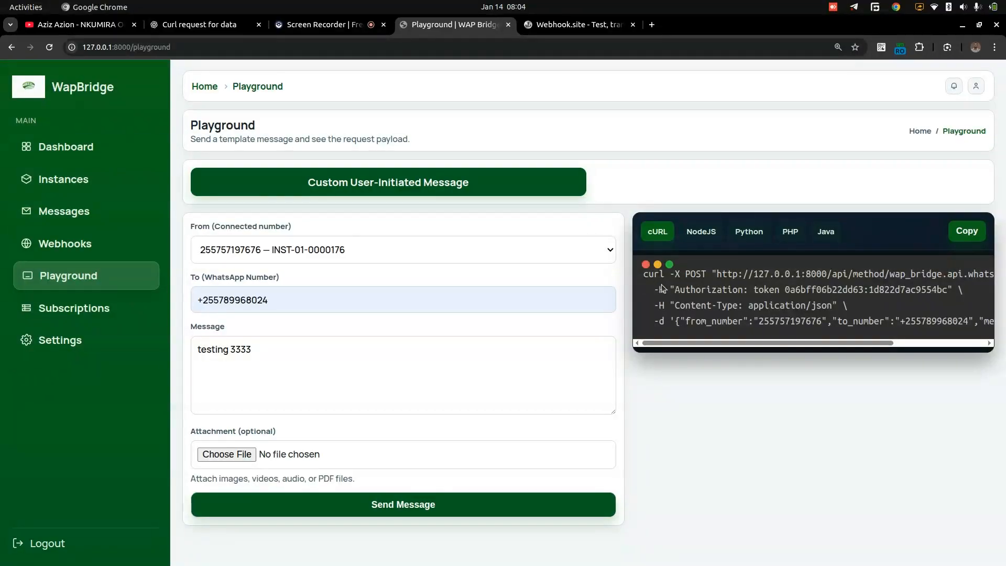
left_click(965, 233)
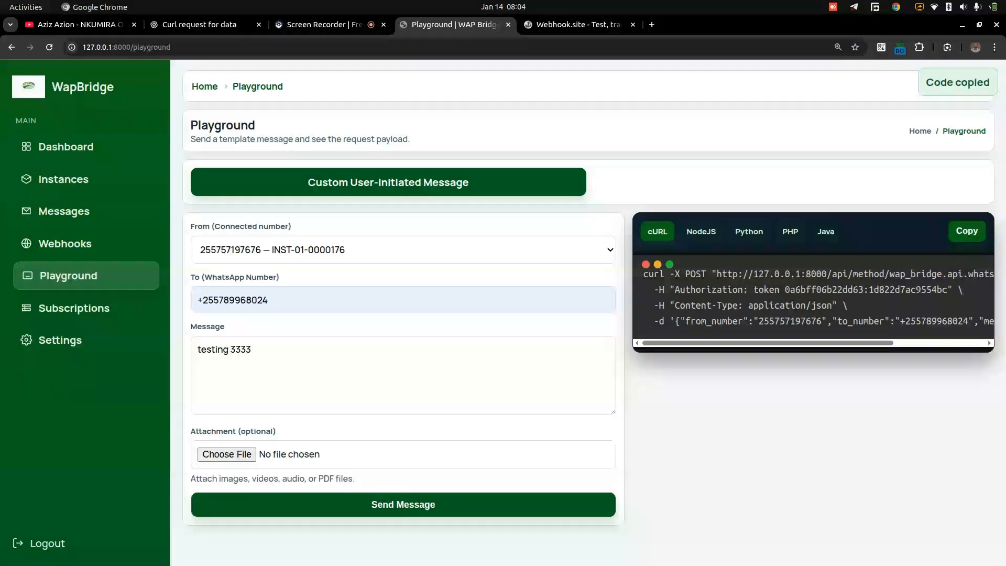
- Switch to a terminal, paste the copied cURL request containing the authorization token, and run it
key("ctrl+alt+t")
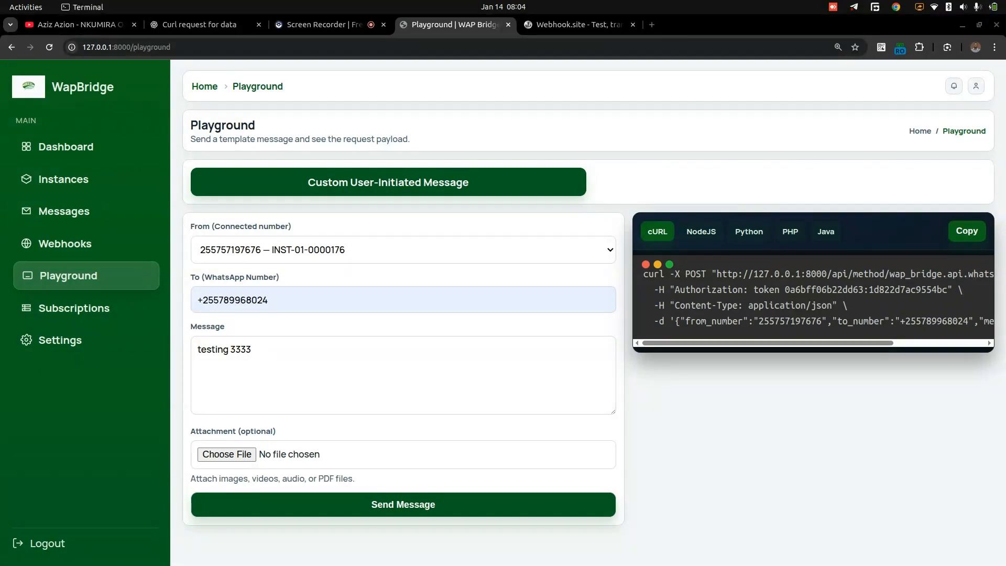
key("super")
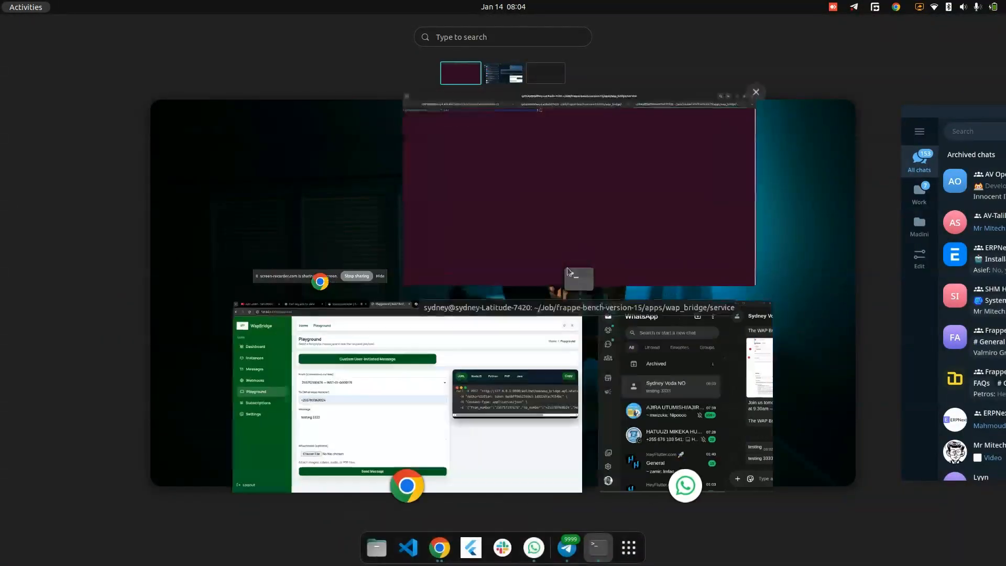
left_click(574, 229)
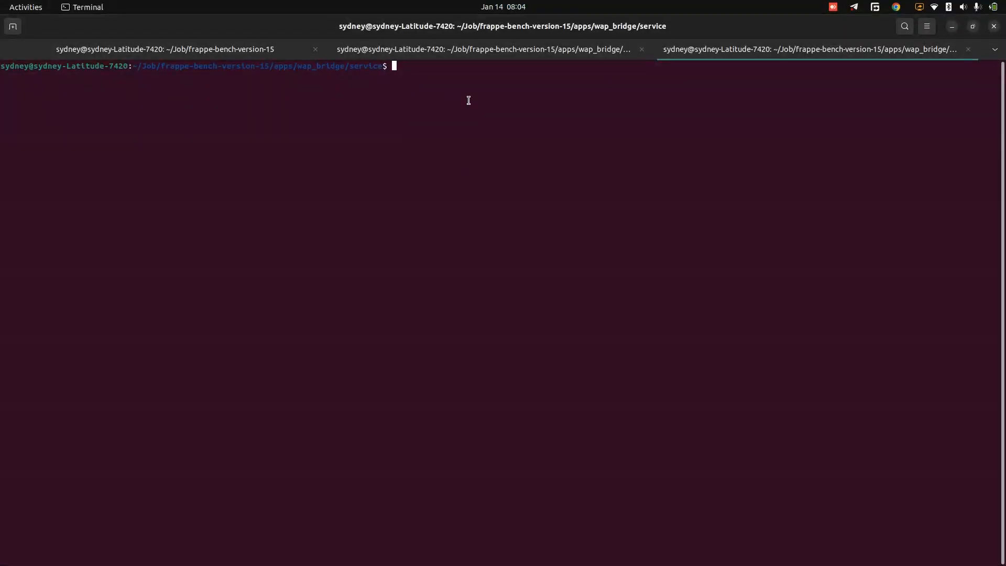
key("ctrl+shift+v")
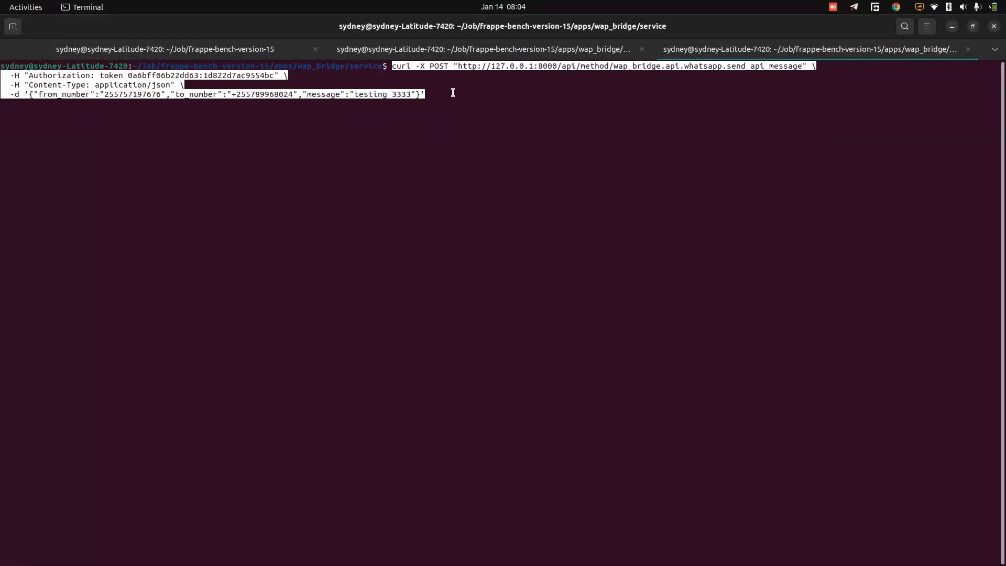
double_click(457, 94)
left_click(448, 87)
key("Return")
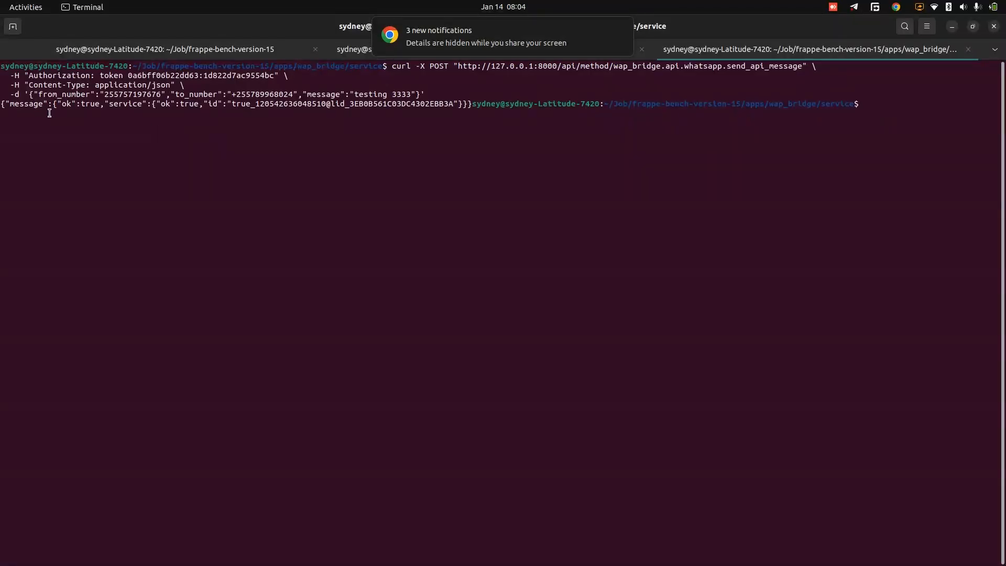
- Examine the JSON response in the terminal, highlighting its message key and the returned ID portion
double_click(20, 105)
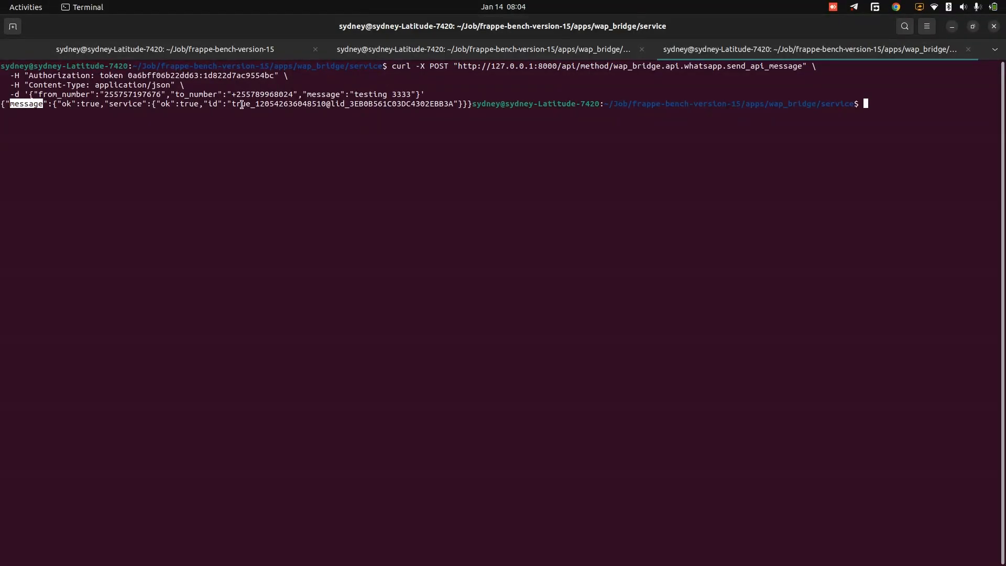
left_click(269, 104)
left_click_drag(459, 104, 177, 105)
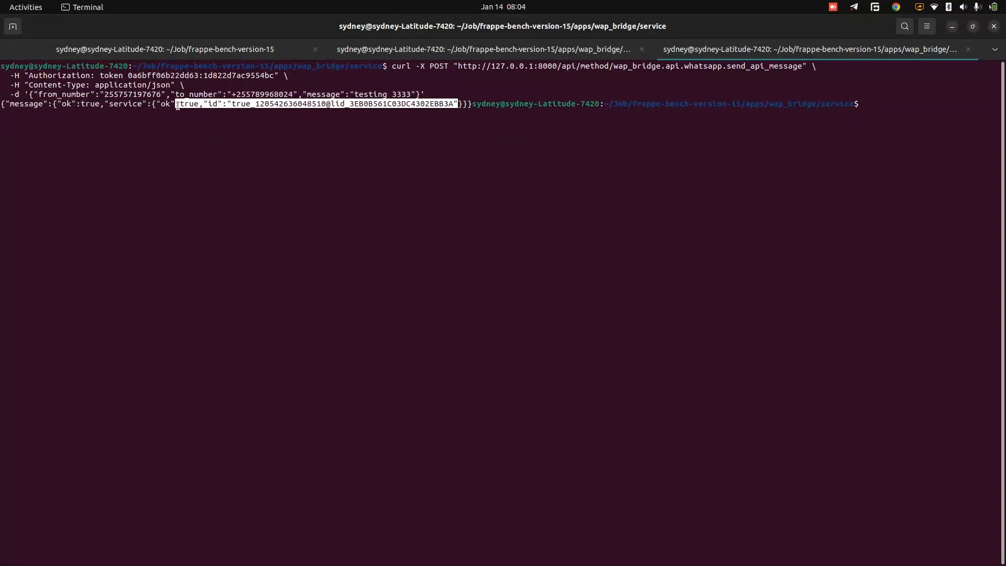
- Leave the terminal for the WapBridge browser window and open the Webhooks page
key("super")
left_click(422, 194)
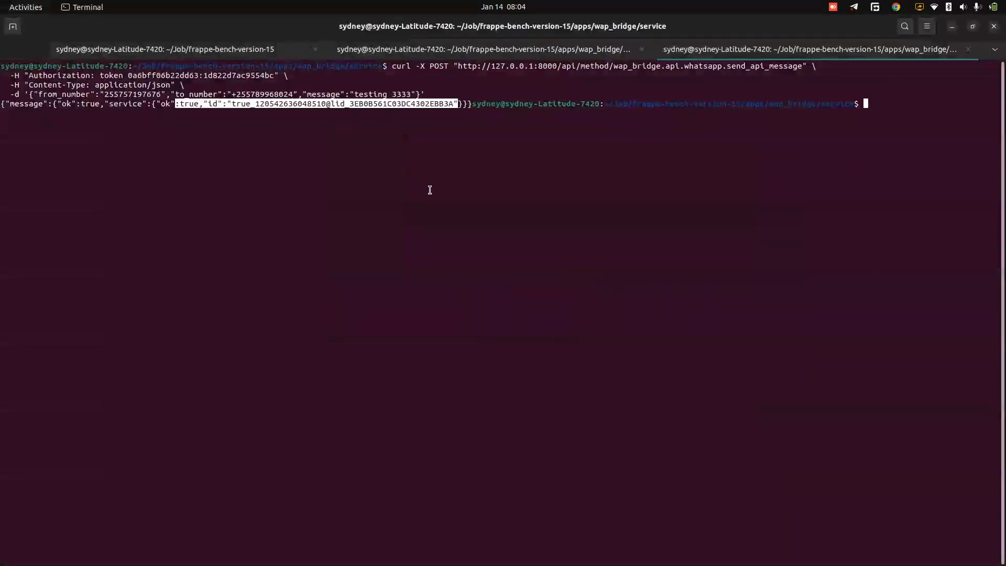
key("super")
left_click(597, 548)
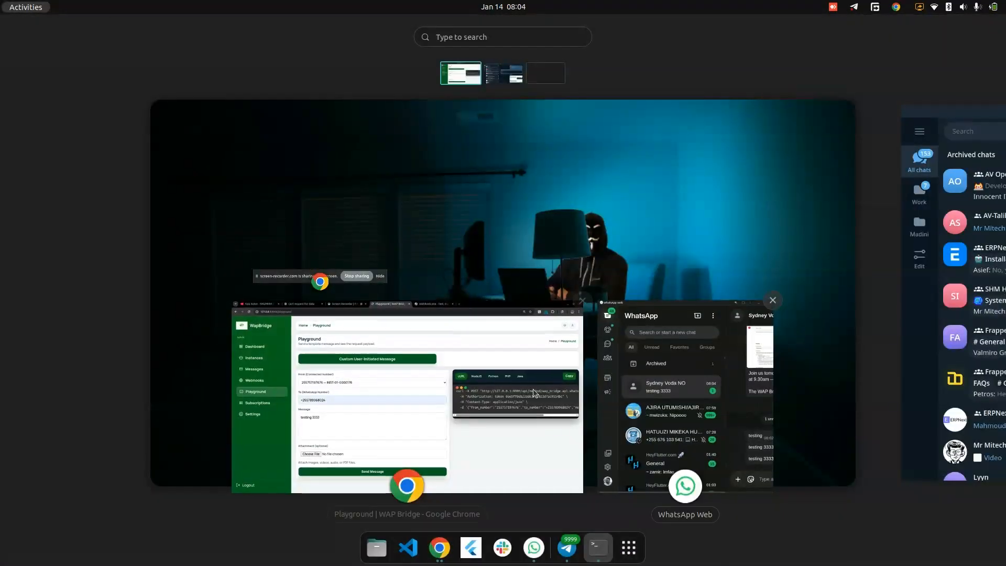
left_click(534, 392)
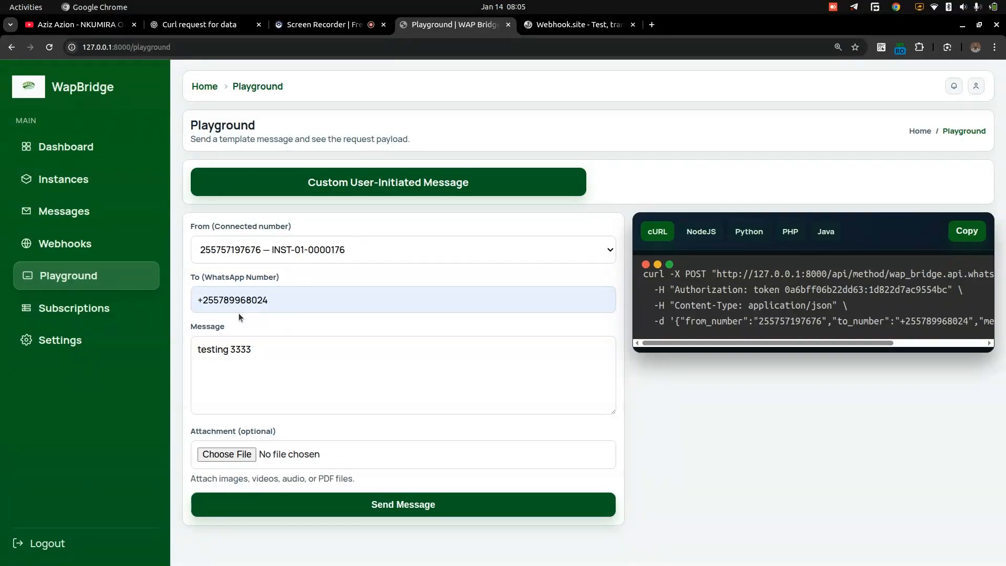
left_click(89, 244)
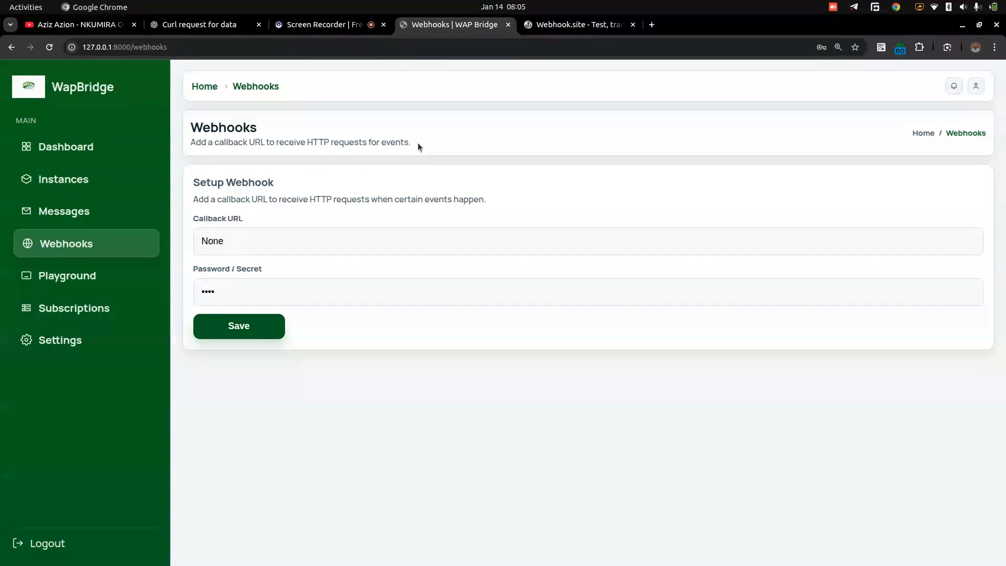
- Copy the complete unique URL from the Webhook.site page
left_click(557, 26)
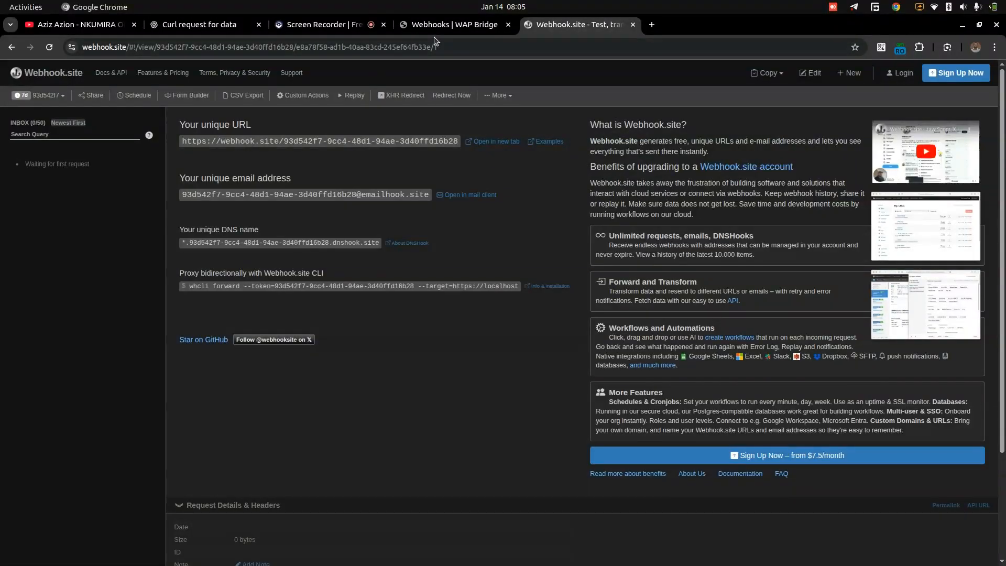
left_click(457, 30)
left_click(525, 27)
left_click_drag(182, 140, 371, 142)
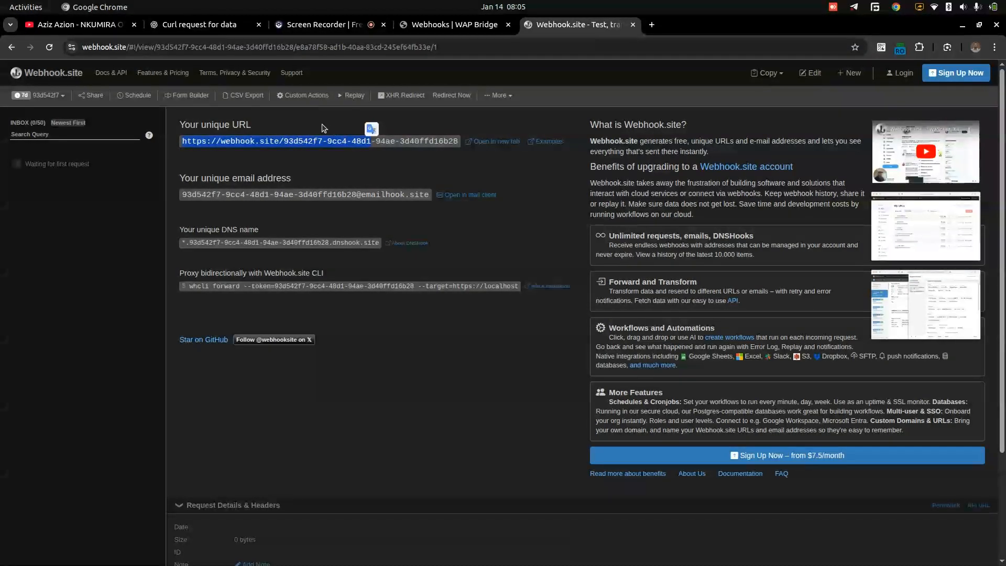
left_click_drag(310, 137, 180, 139)
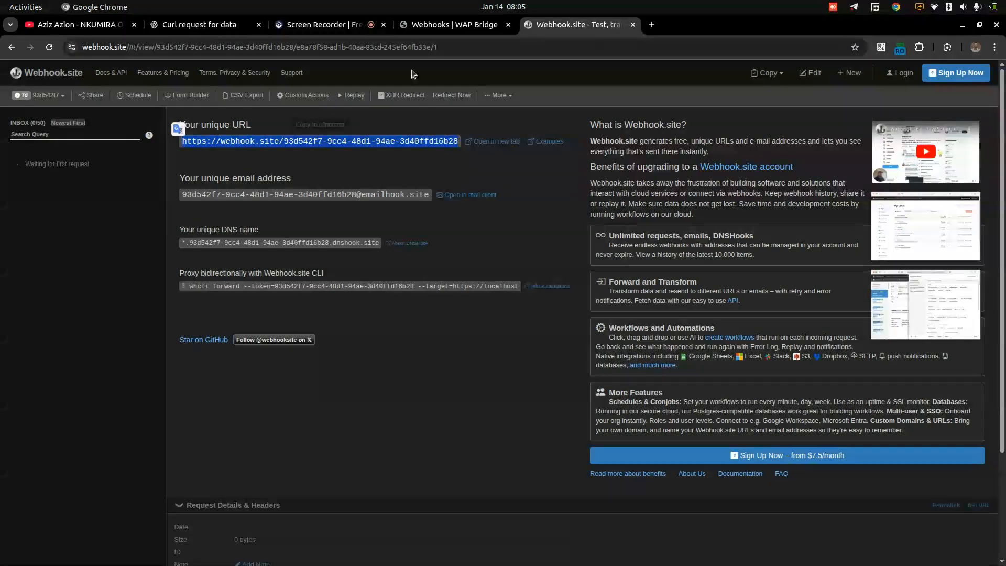
- Replace the WapBridge webhook's Callback URL with the copied Webhook.site URL and clear the Password / Secret field
left_click(441, 26)
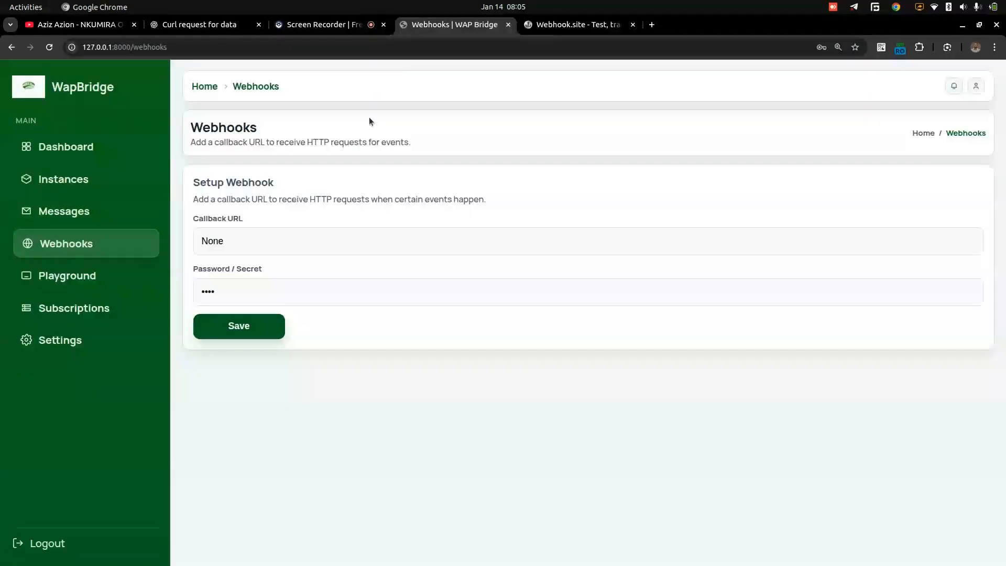
double_click(278, 243)
key("ctrl+v")
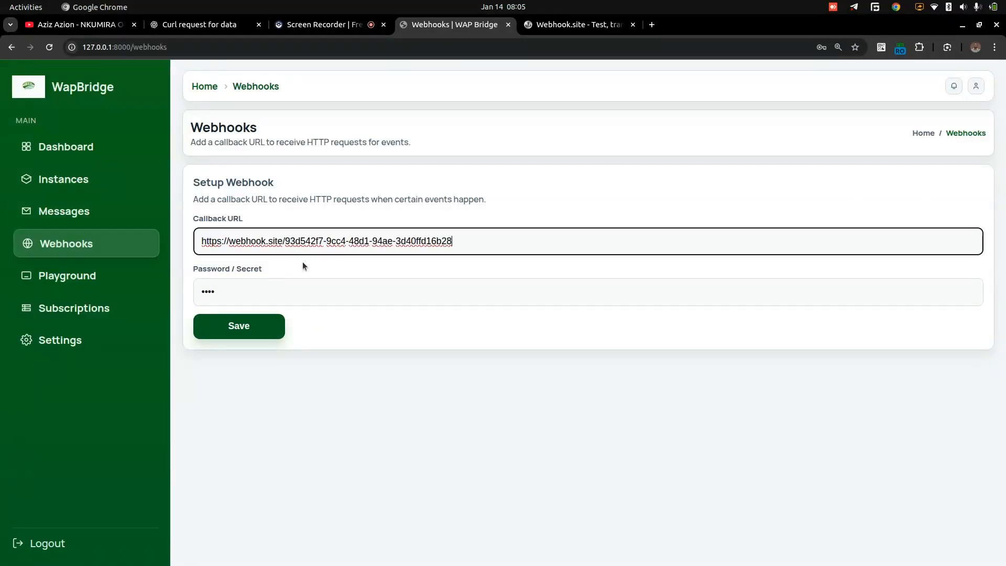
left_click(312, 289)
key("BackSpace")
key("BackSpace")
left_click(367, 326)
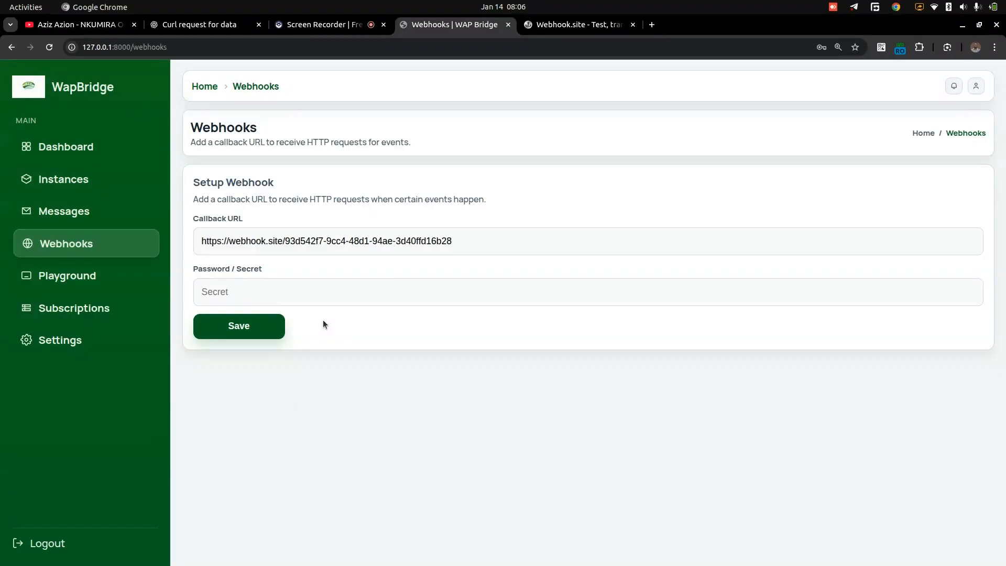
- Save the webhook with its secret left blank and tile the browser beside the WhatsApp Web window
left_click(243, 294)
left_click(315, 323)
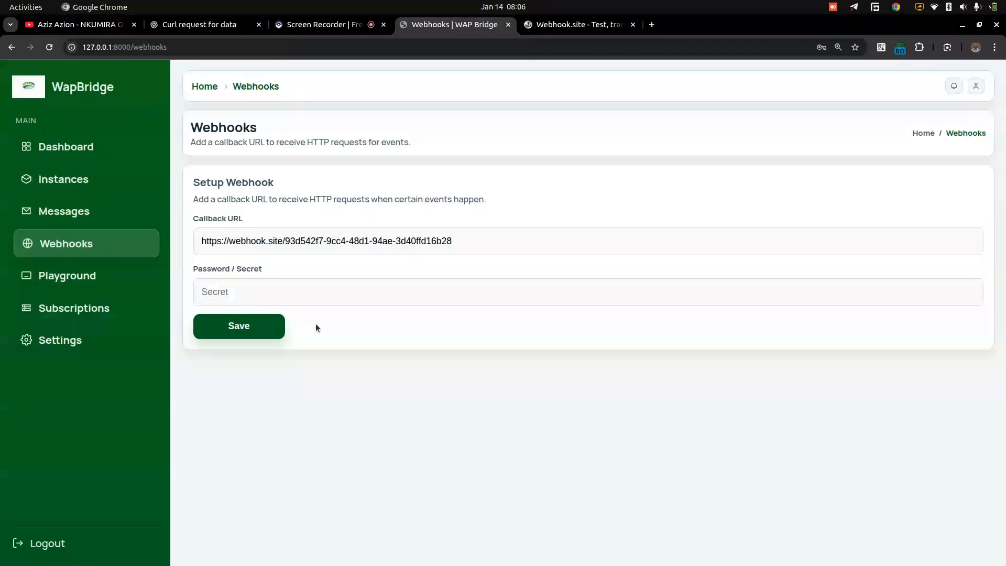
left_click(251, 334)
key("super+Left")
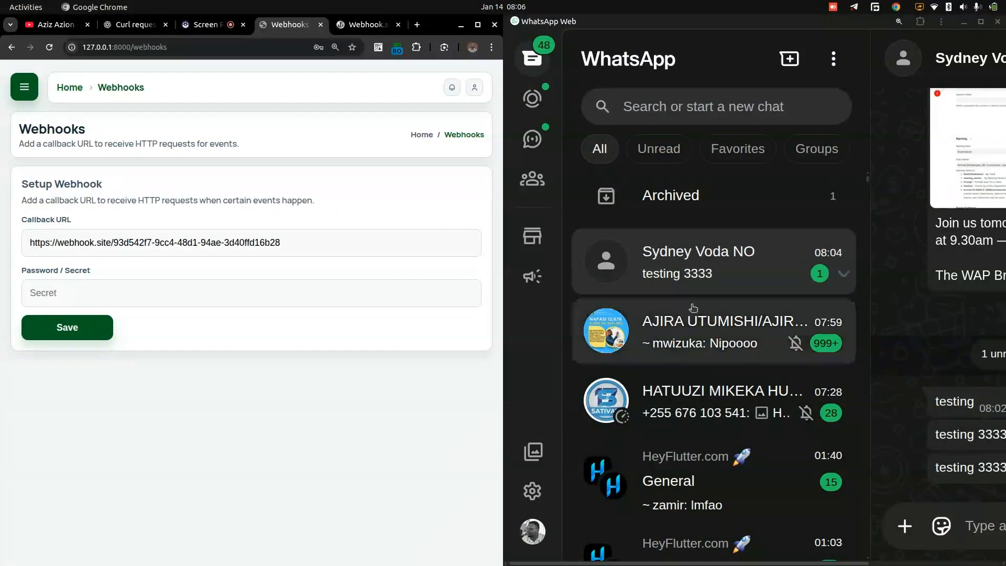
- Open the WhatsApp chat that received the earlier test messages, maximize its window, and send "testing webhook"
left_click(739, 274)
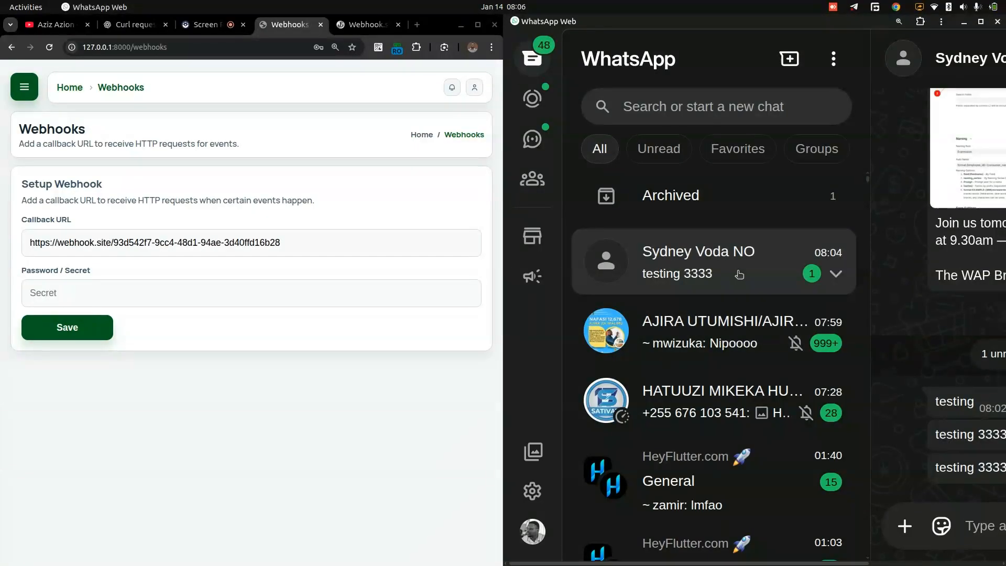
key("super+Up")
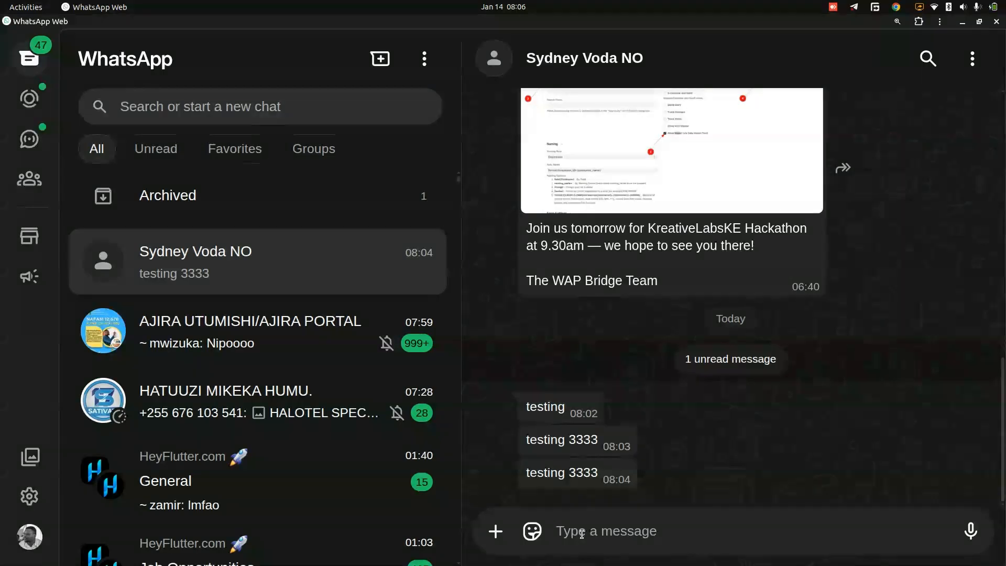
type("testin")
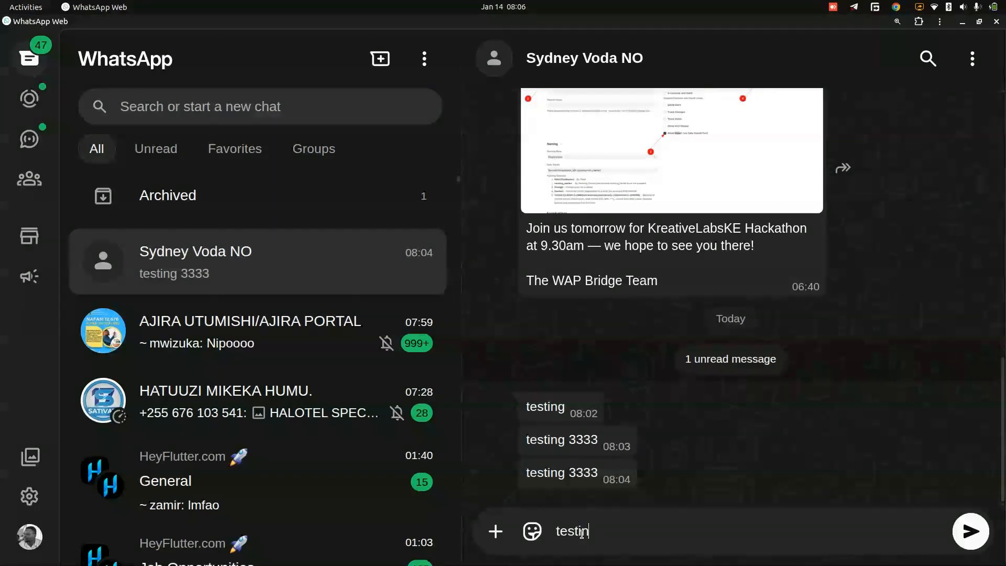
type("g webohook")
key("Left")
key("Left")
key("Left")
key("Left")
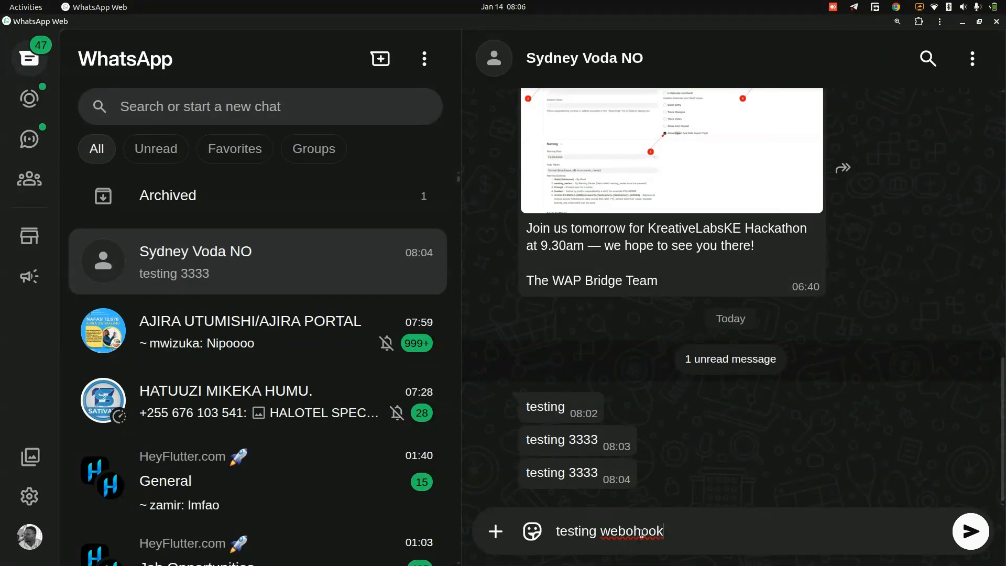
key("BackSpace")
left_click(970, 534)
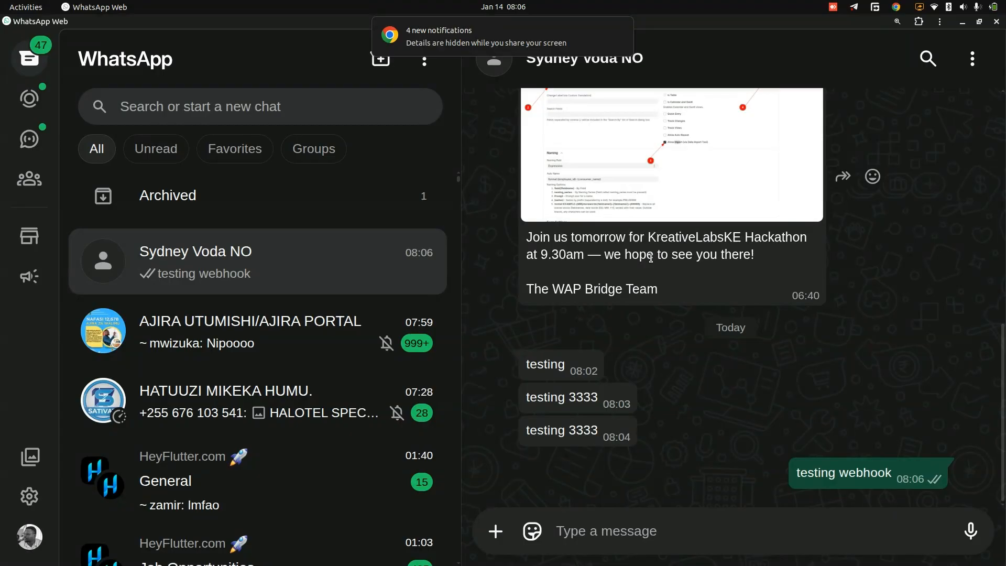
- Tile WhatsApp beside the browser and examine the incoming Webhook.site request's raw JSON, highlighting the phone number and message body
key("super+Right")
left_click(320, 114)
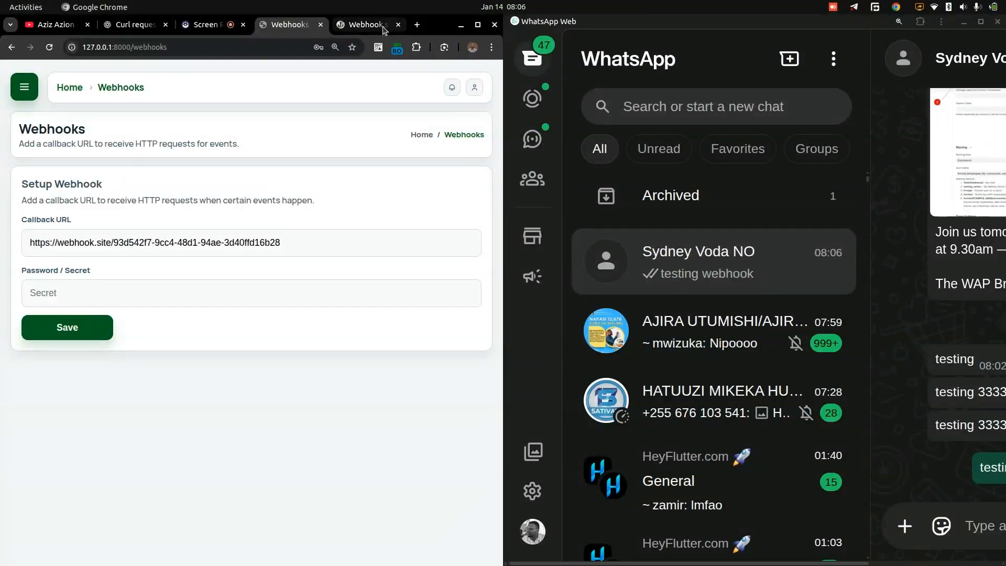
left_click(384, 27)
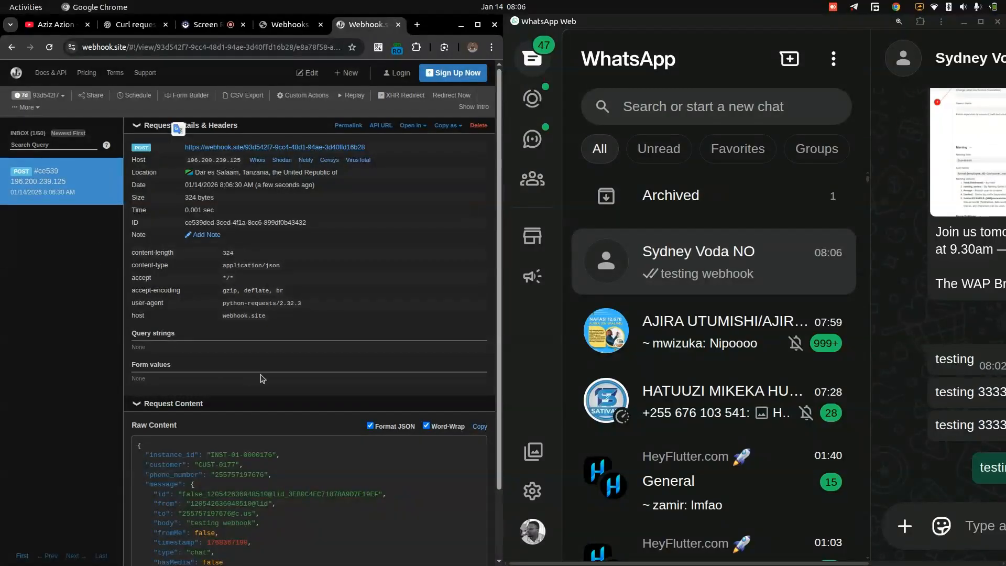
scroll(261, 378, "down", 3)
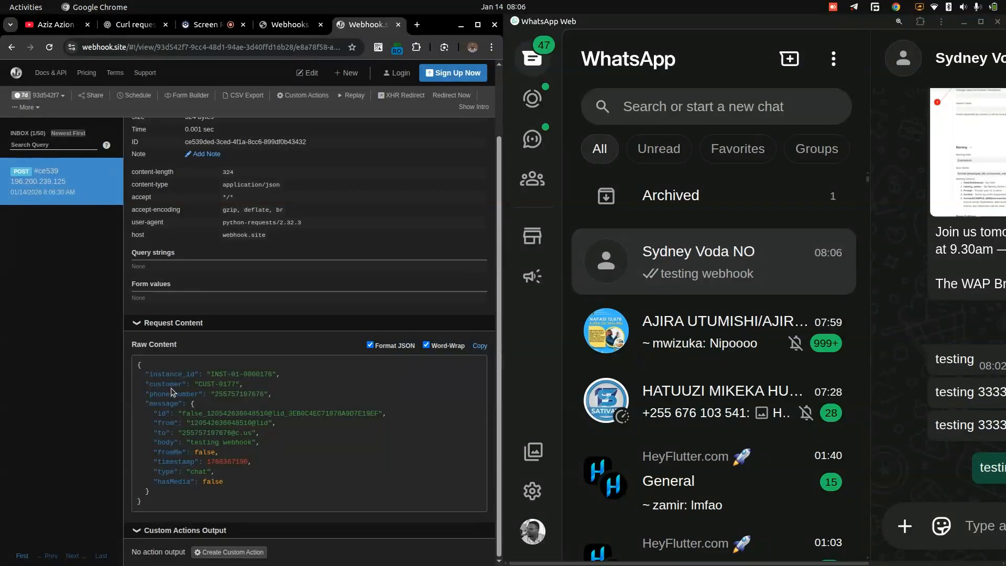
double_click(232, 394)
left_click_drag(190, 442, 254, 443)
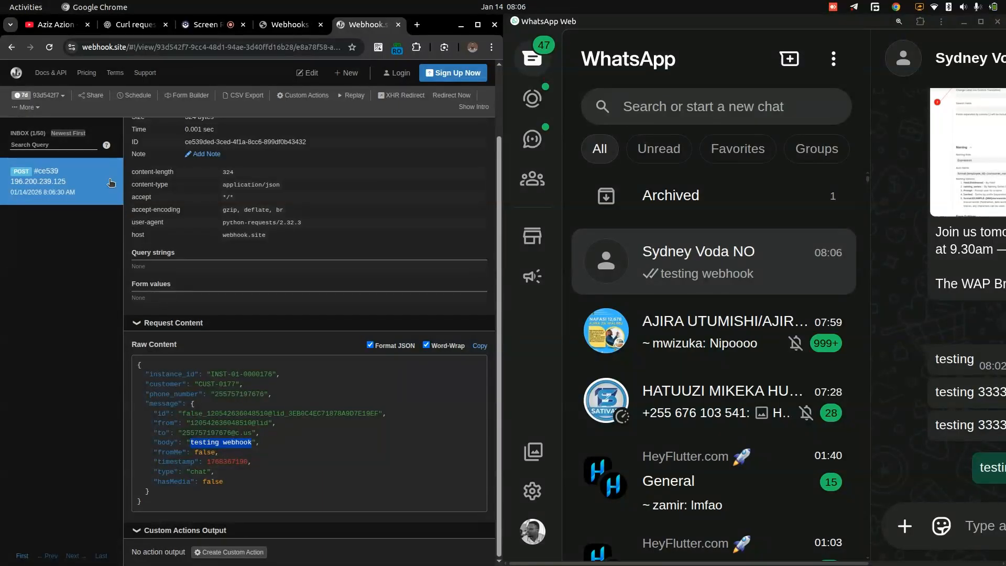
- Delete the received request from the Webhook.site inbox and tile the browser beside WhatsApp again
left_click(74, 179)
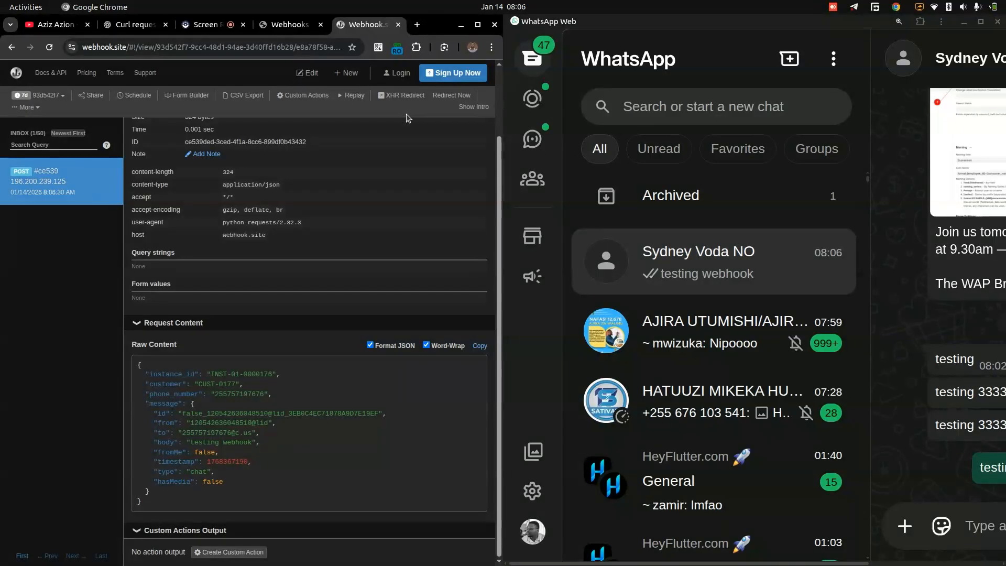
key("super+Up")
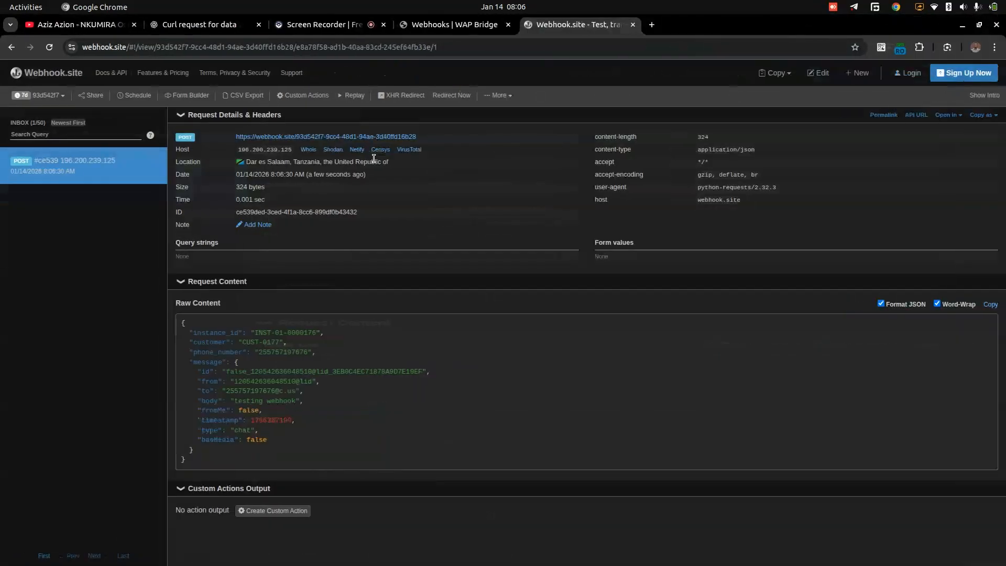
left_click(157, 170)
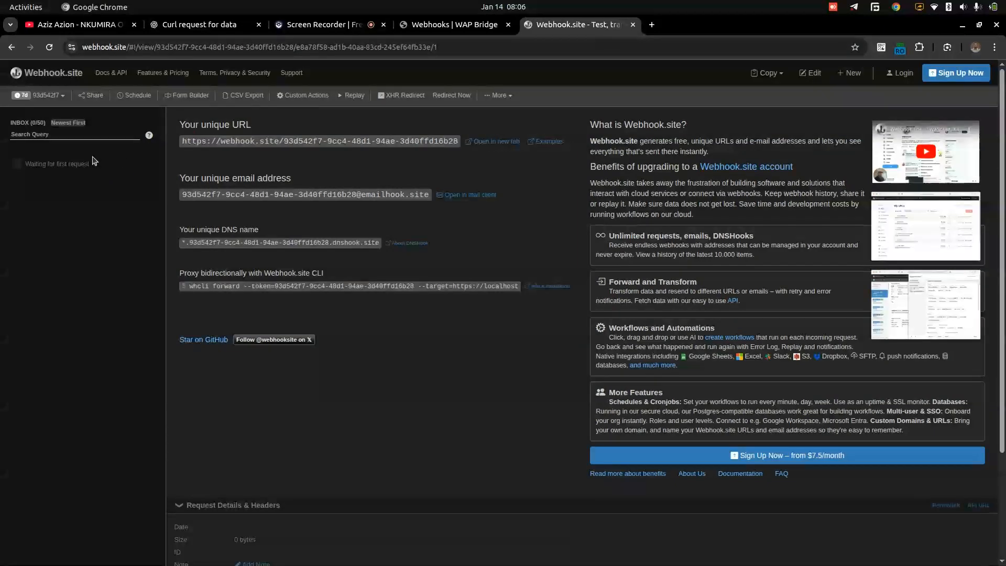
key("super+Left")
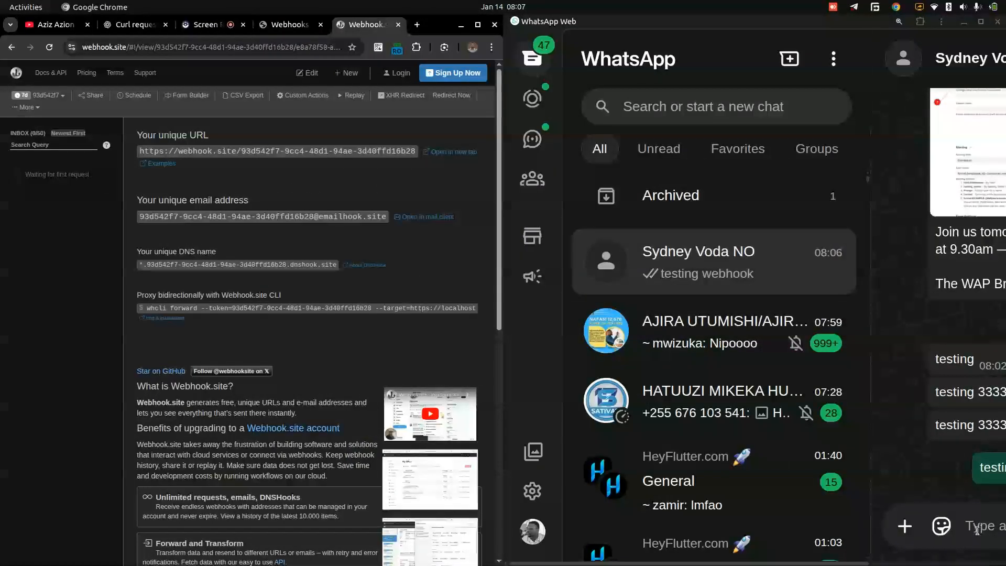
- Send the message "tesing 2 tesing 2" in the same WhatsApp chat, keeping the Webhook.site inbox in view
left_click(908, 334)
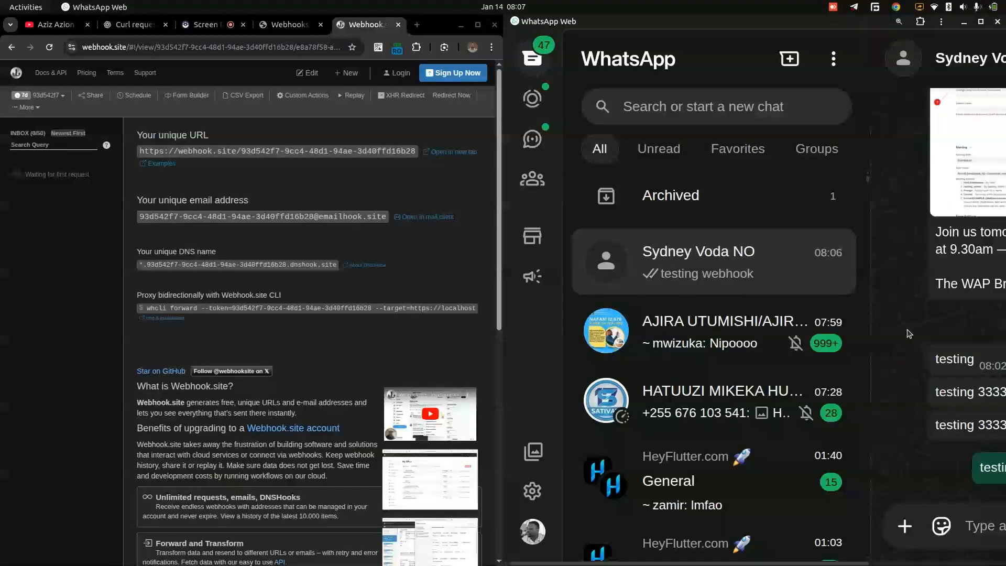
key("ctrl+minus")
key("ctrl+minus")
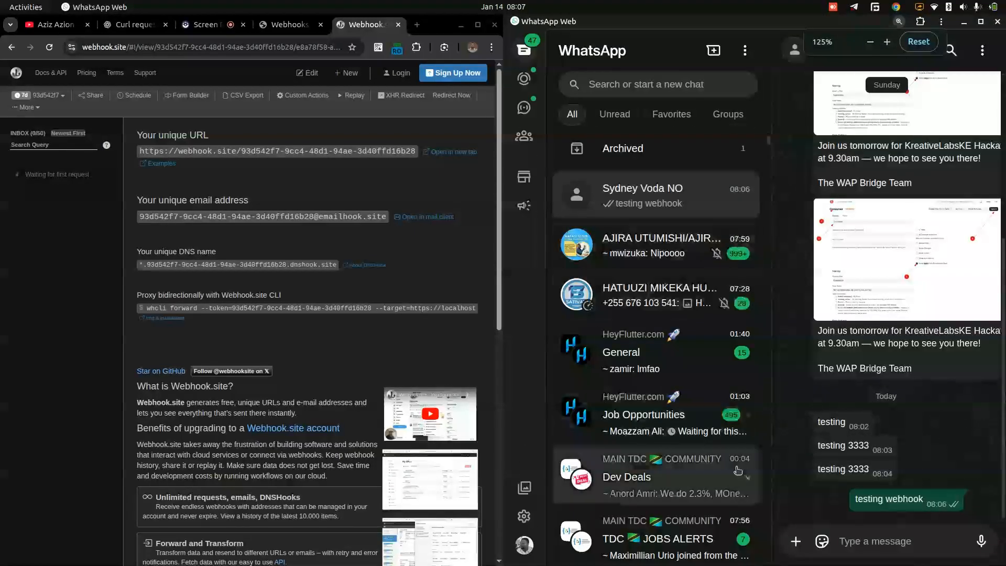
type("t")
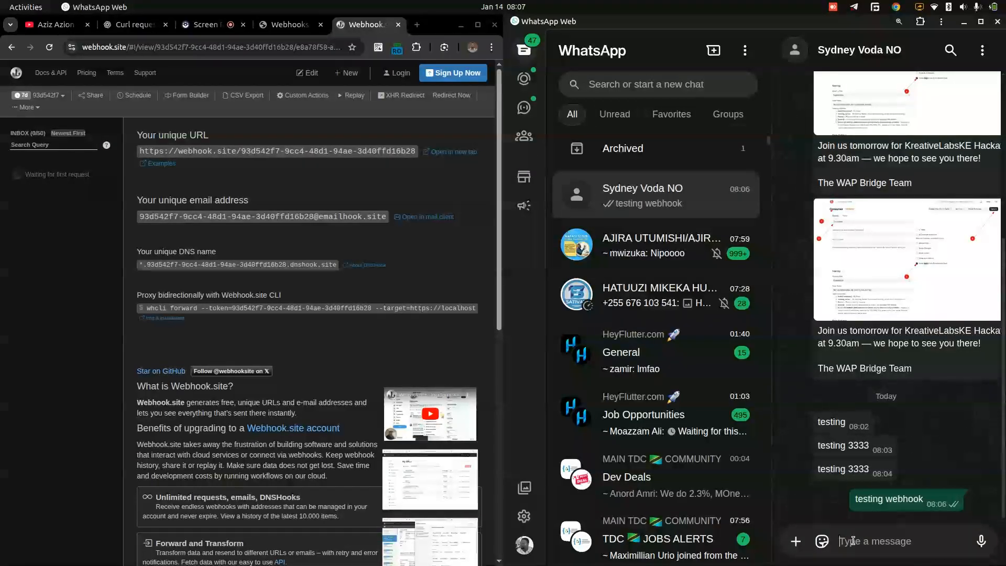
type("esing 2 tesing 2")
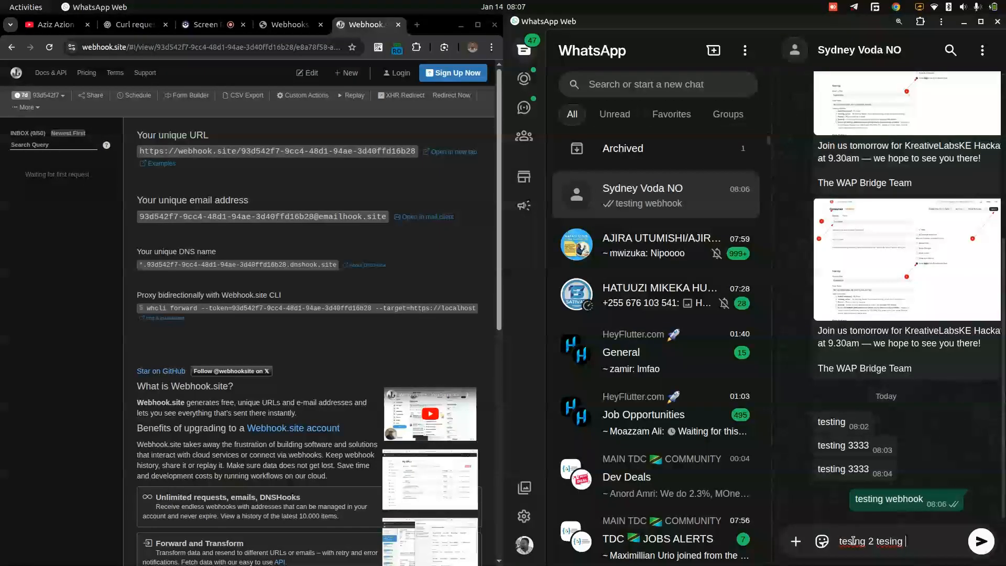
left_click(981, 541)
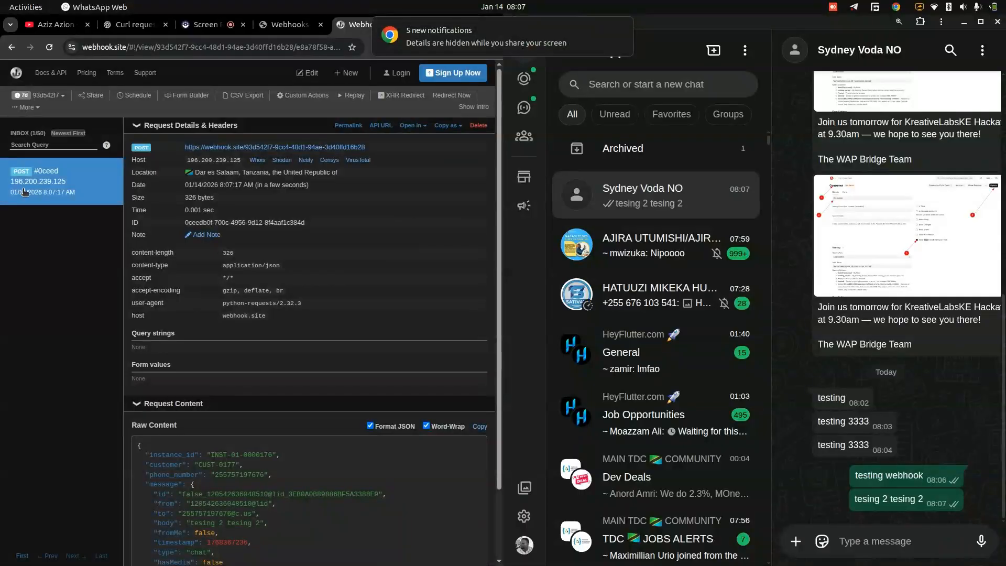
- Examine the raw JSON of the new Webhook.site request, dismissing the desktop notification and maximizing the browser
scroll(249, 472, "down", 2)
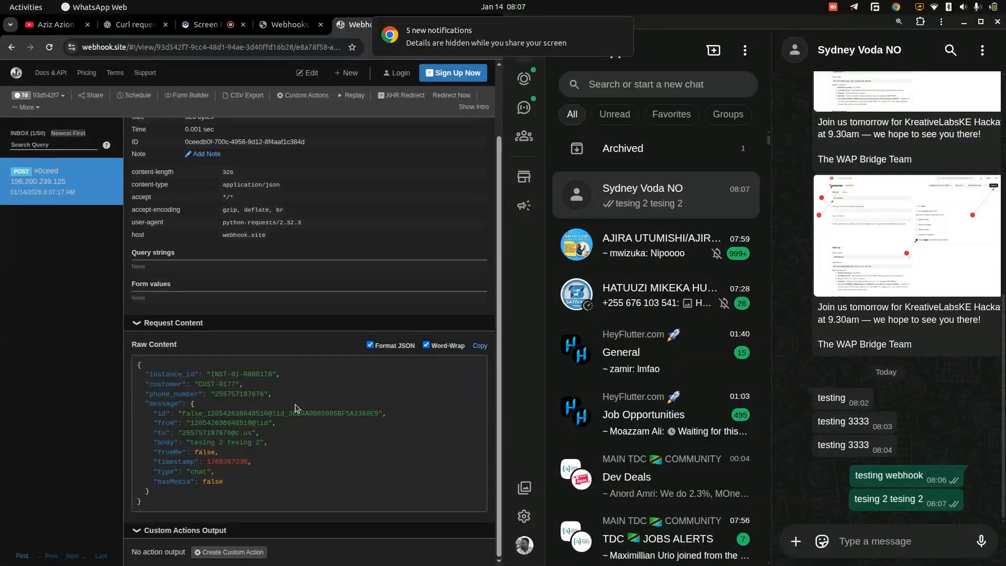
left_click(622, 30)
left_click(443, 242)
key("super+Up")
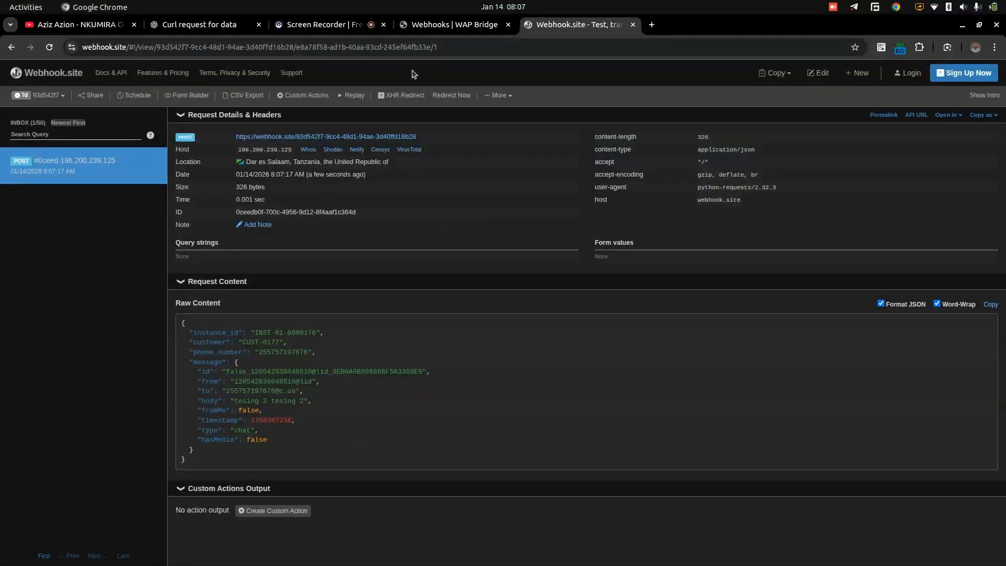
- Return to the WapBridge Webhooks page and place the cursor in the Callback URL field
left_click(451, 25)
left_click(484, 239)
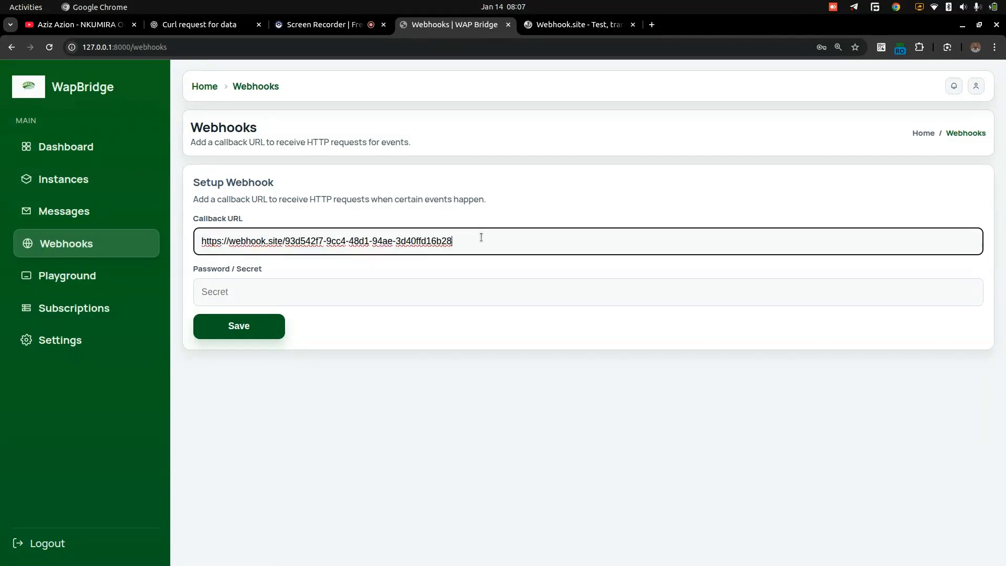